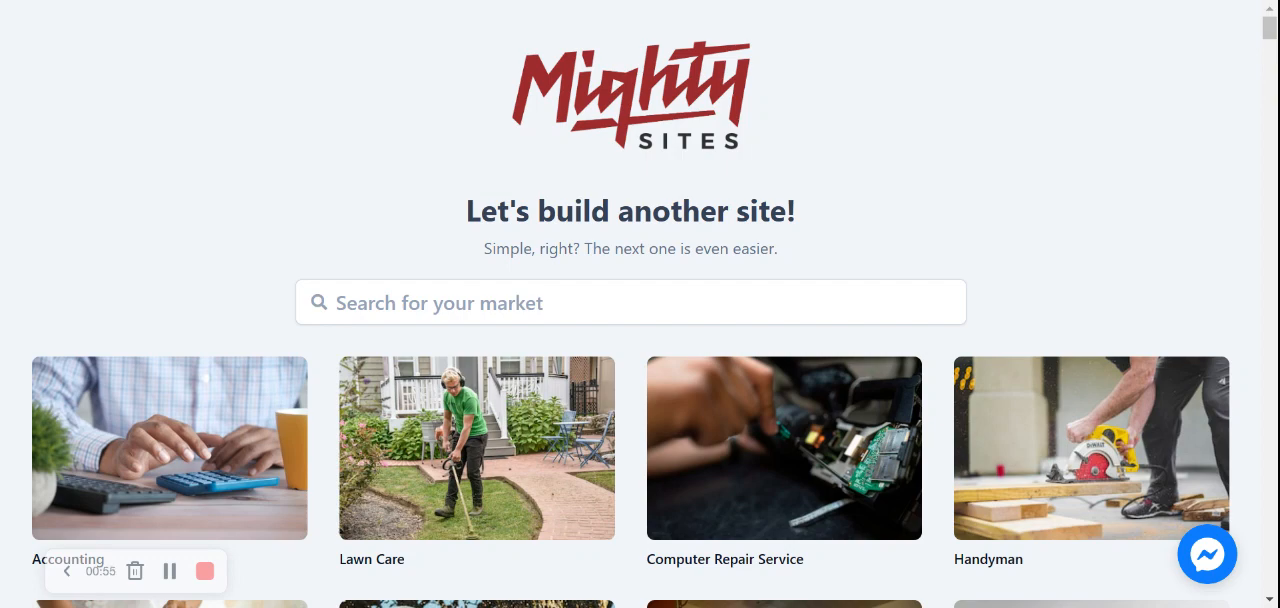
Search the markets for "day c" and choose the Day Care Center template
scroll(640, 304, "down", 6)
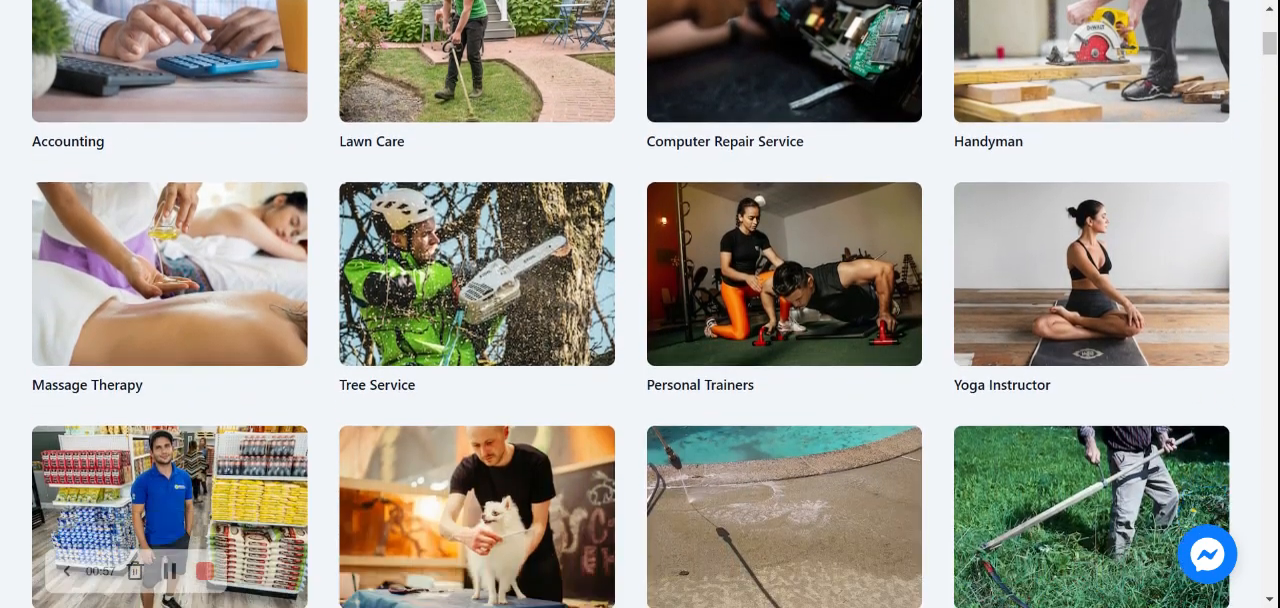
scroll(640, 304, "down", 4)
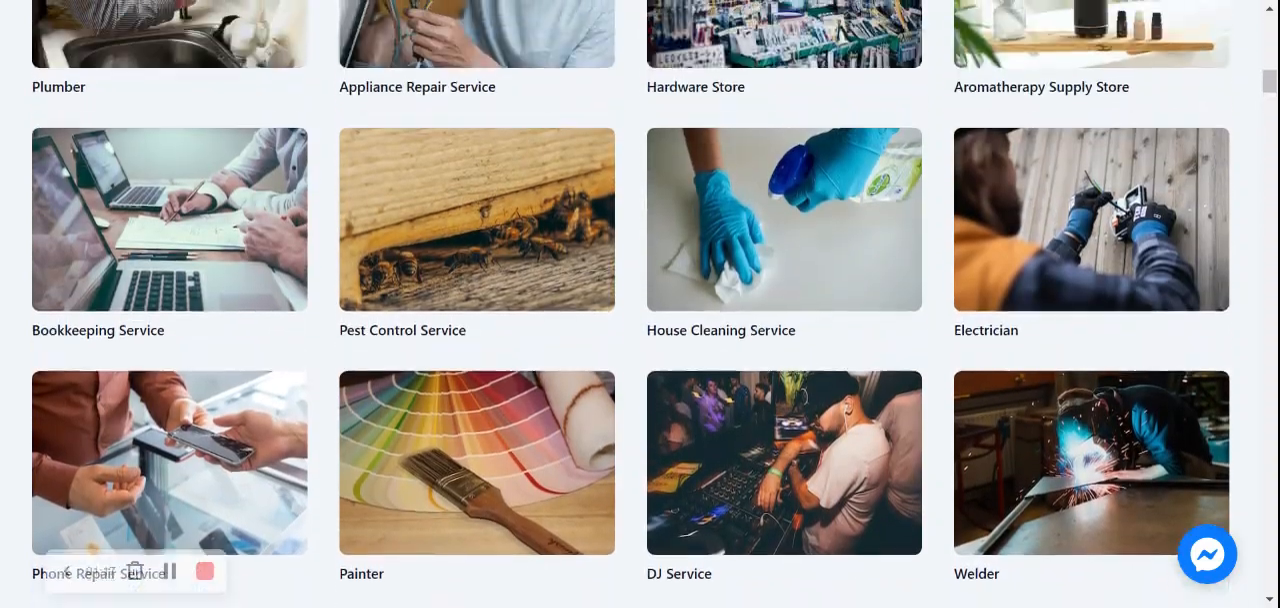
scroll(640, 304, "up", 5)
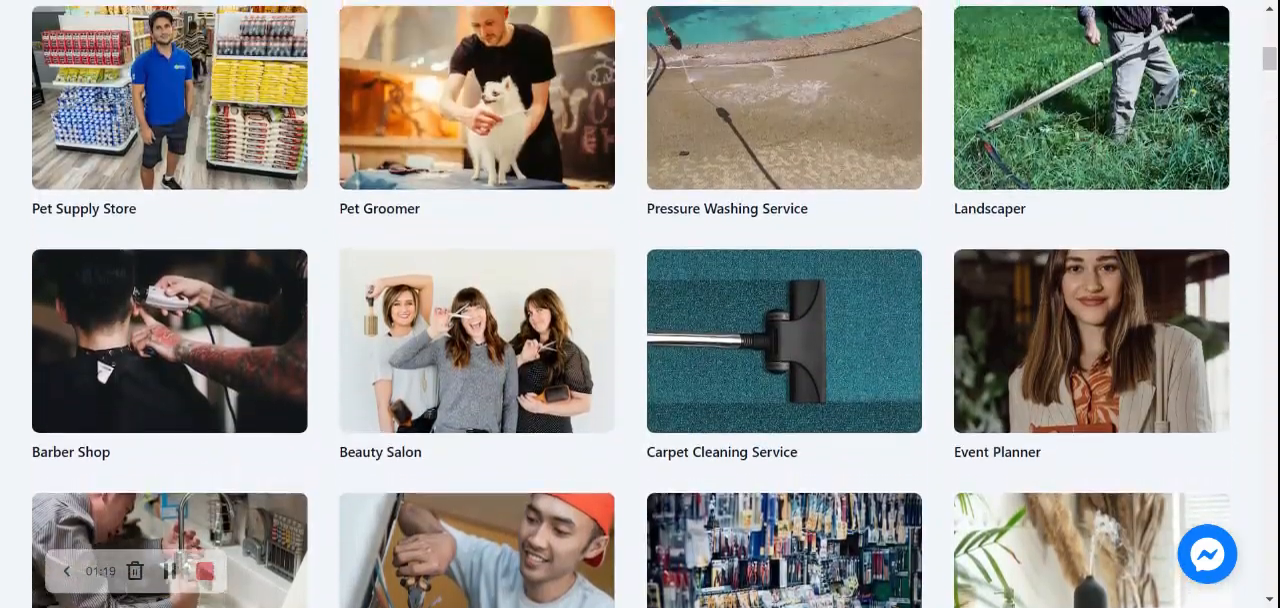
scroll(640, 304, "up", 3)
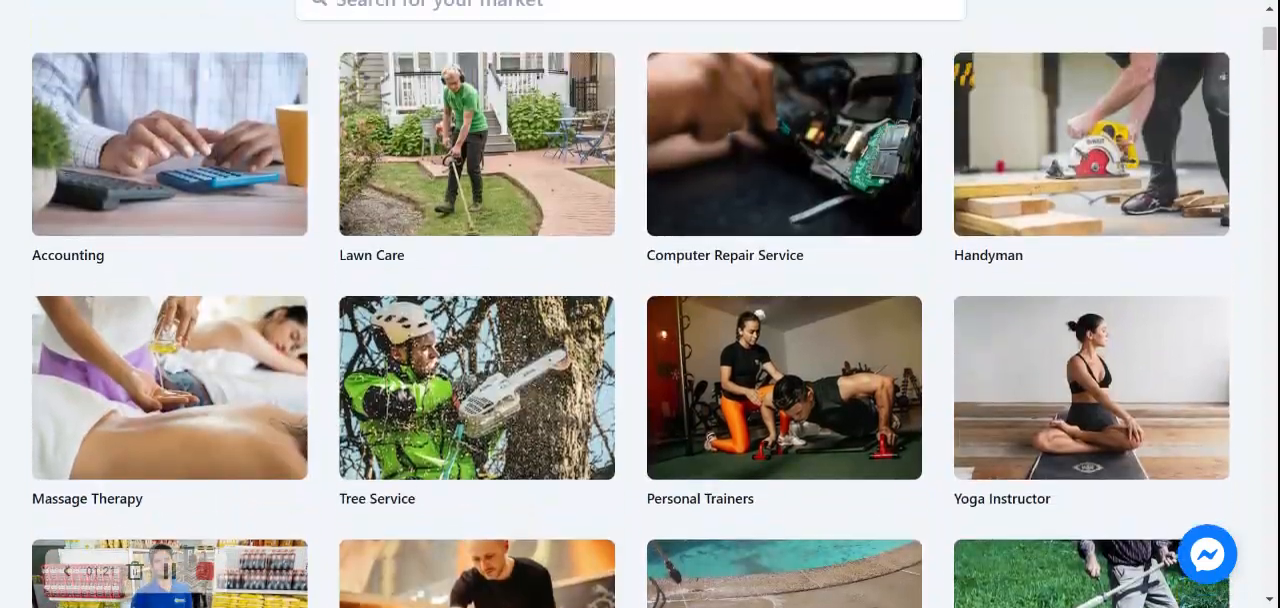
left_click(631, 150)
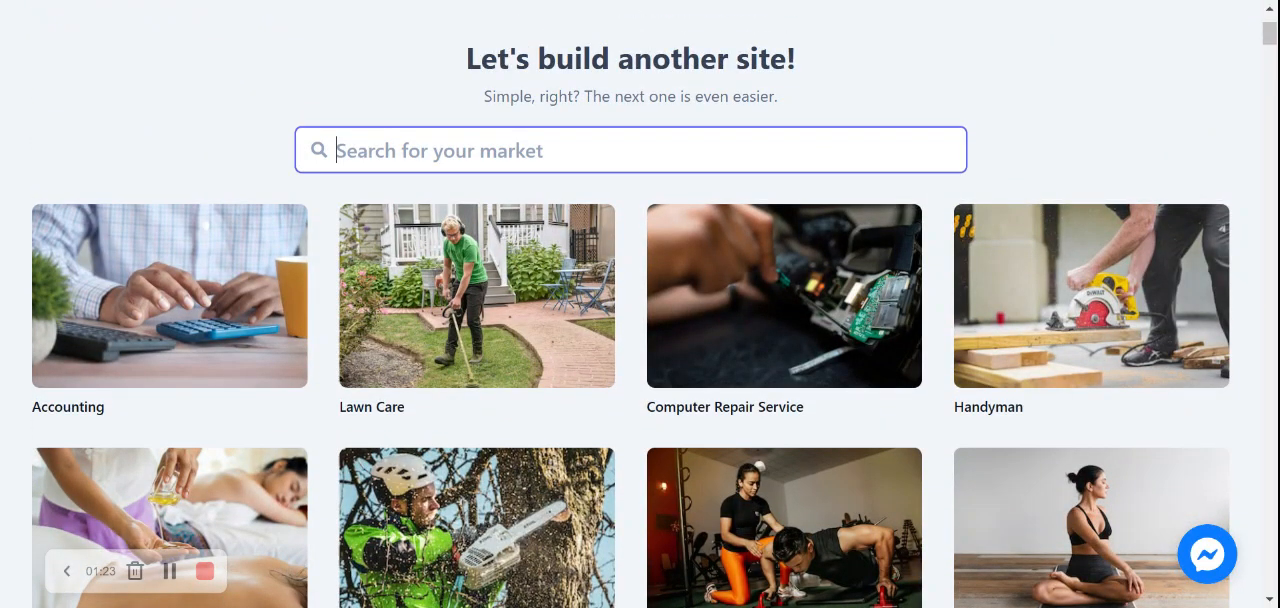
type("day c")
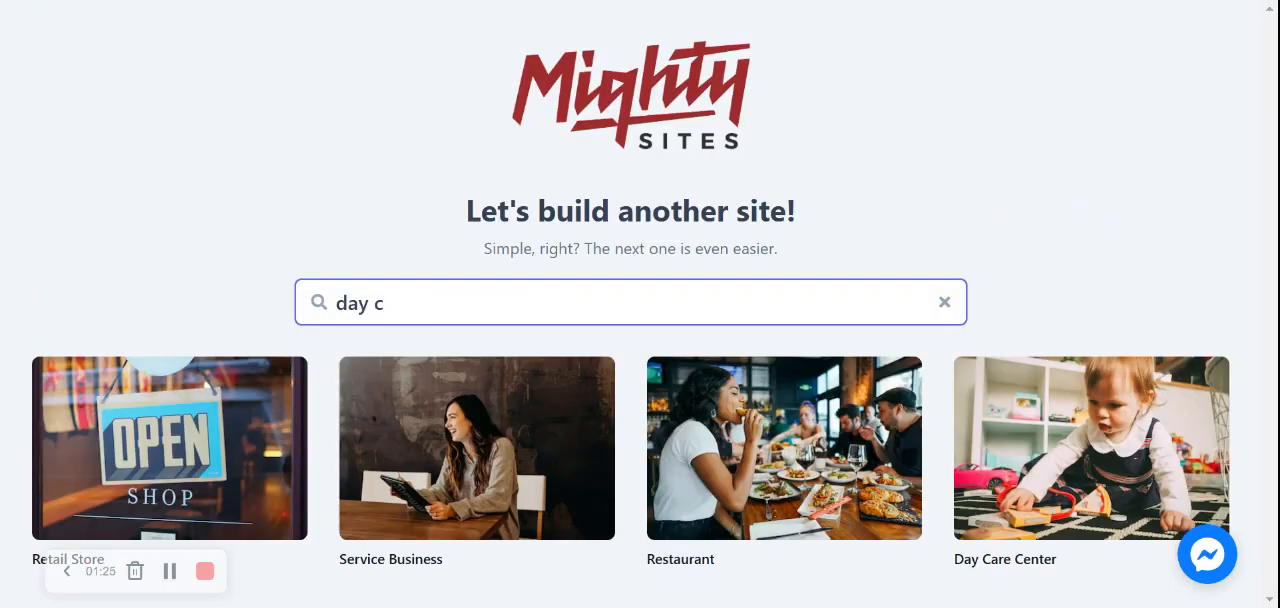
left_click(1122, 400)
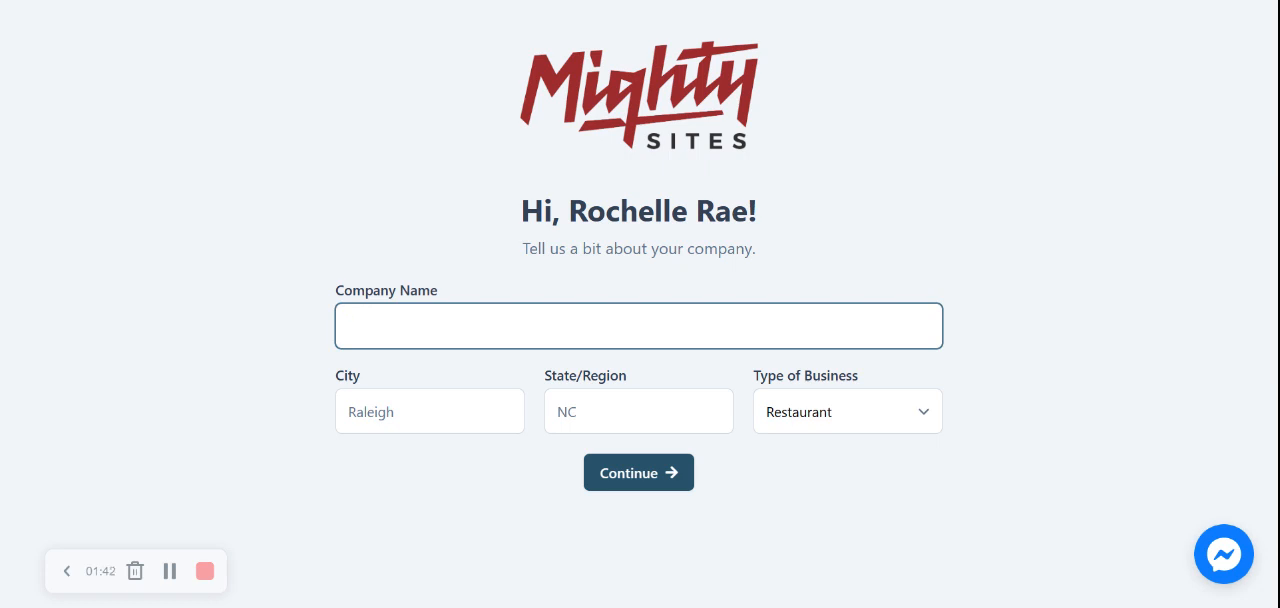
Enter the company name Rochelle's Day Care with the city Denver and the state Colorado
type("Rochelle's Day Care")
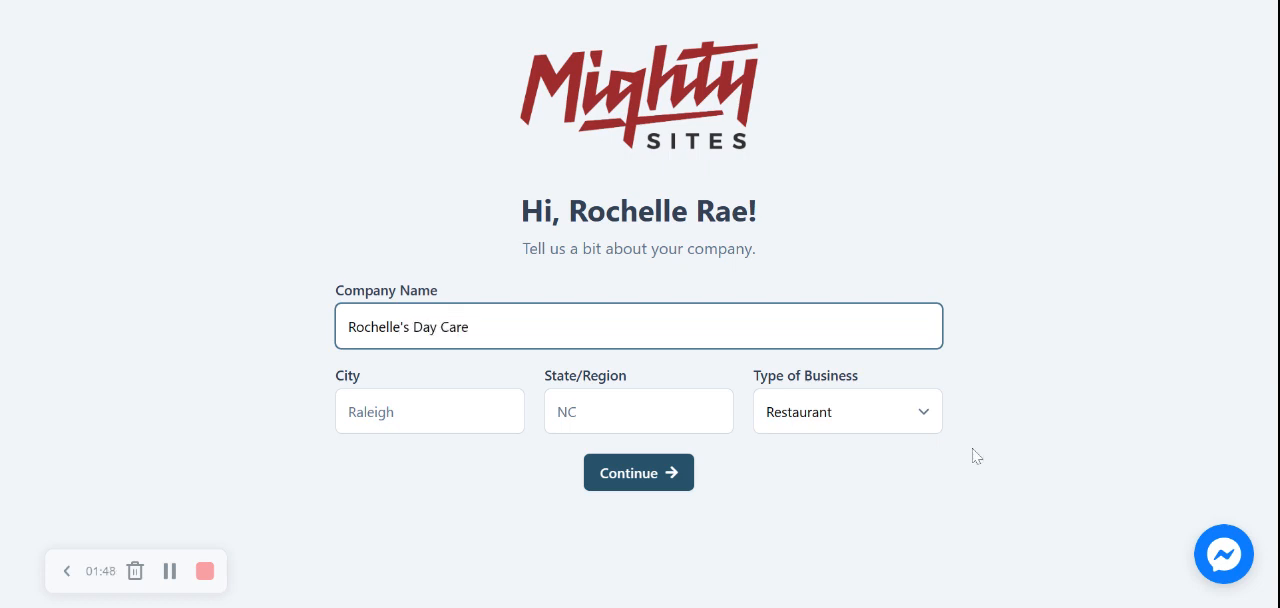
key("Tab")
type("Denver")
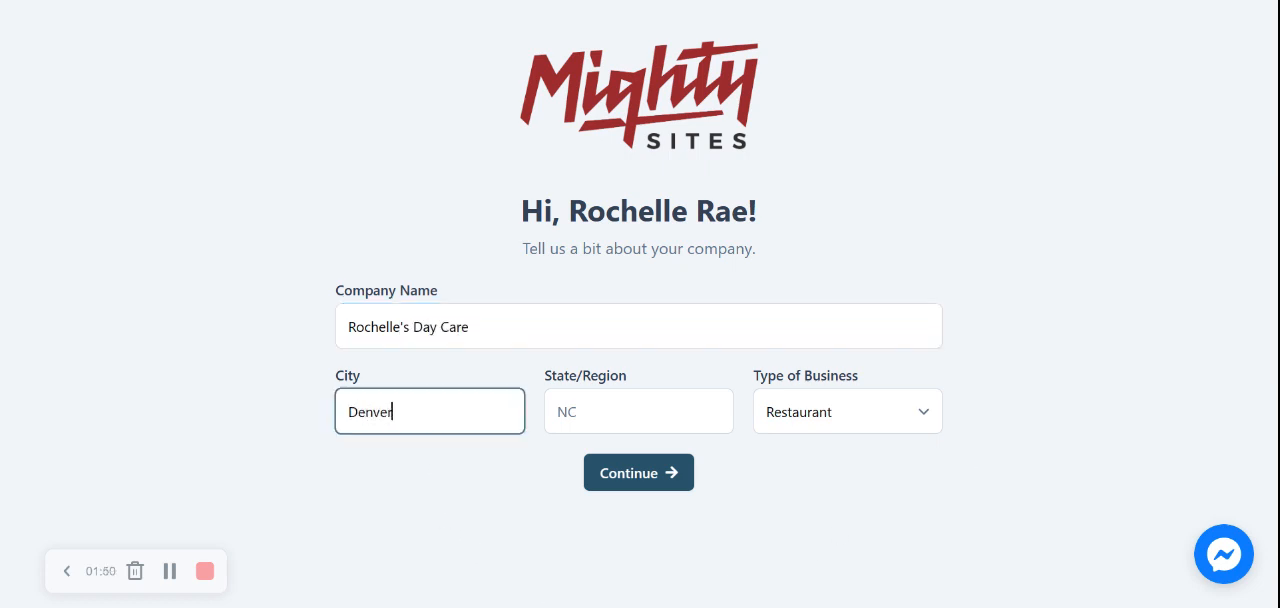
key("Tab")
type("Colorado")
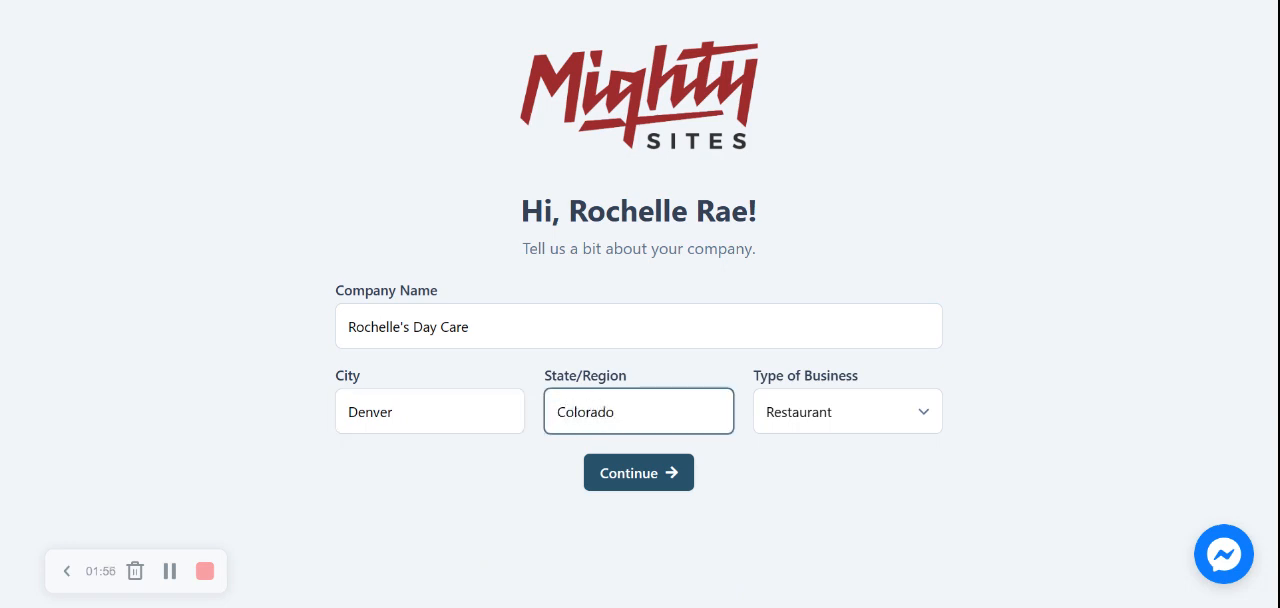
Choose the type of business and continue to generate the site
left_click(853, 408)
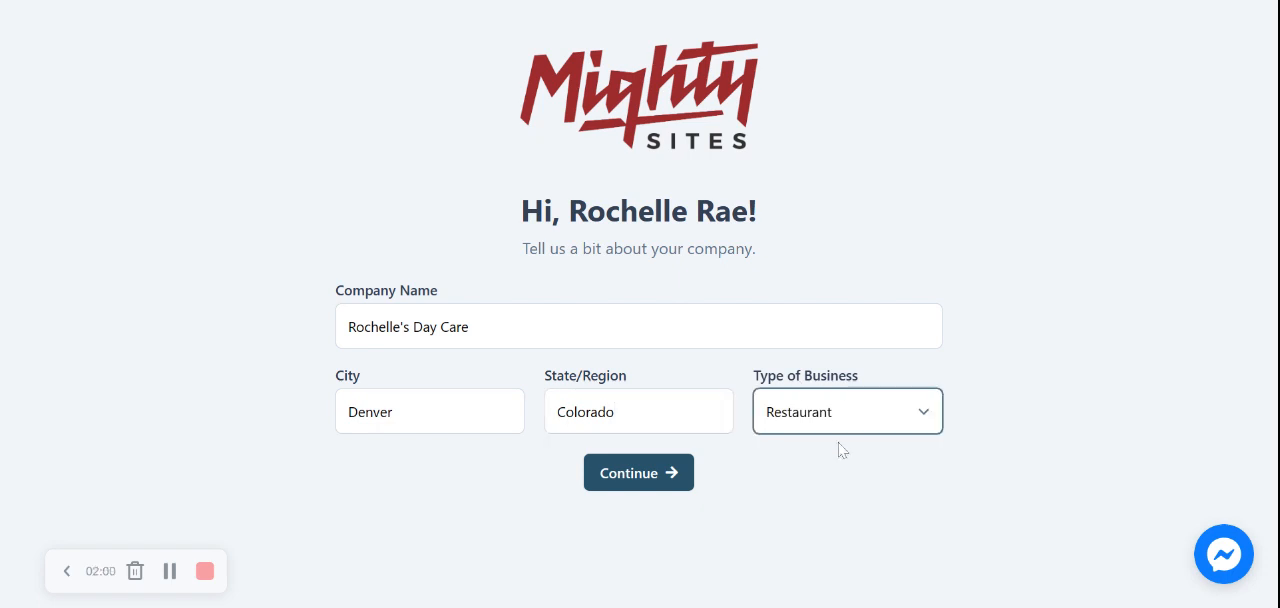
left_click(838, 442)
left_click(668, 473)
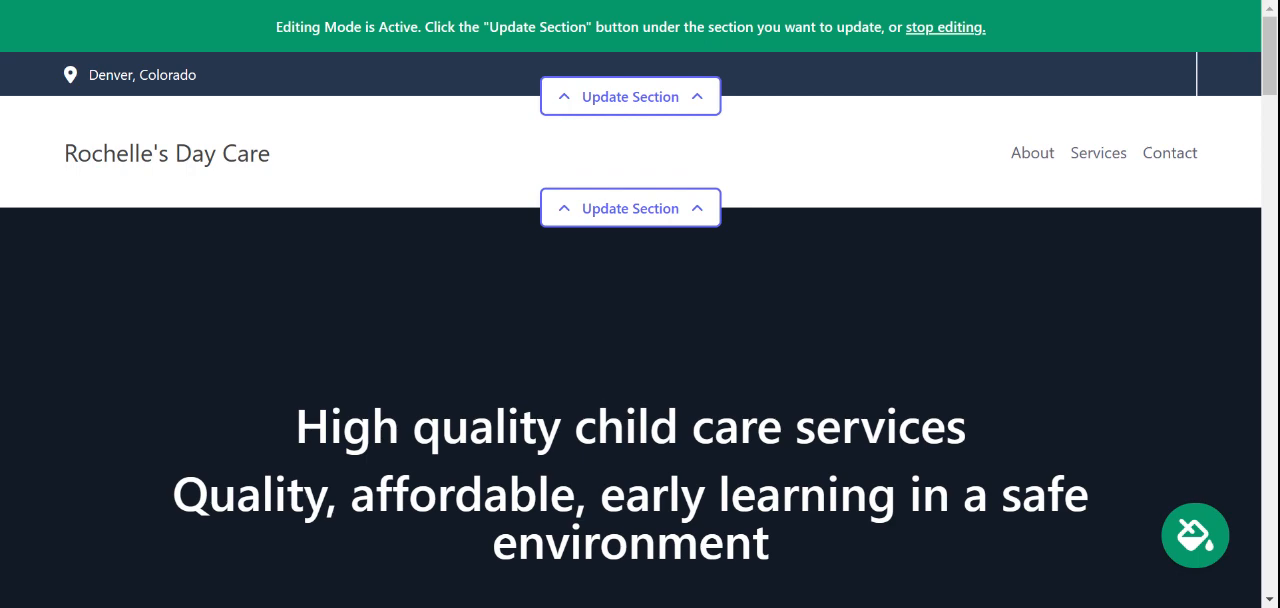
Review the generated day care site's sections from the header through About Us and What We Offer to the contact form
scroll(640, 304, "down", 5)
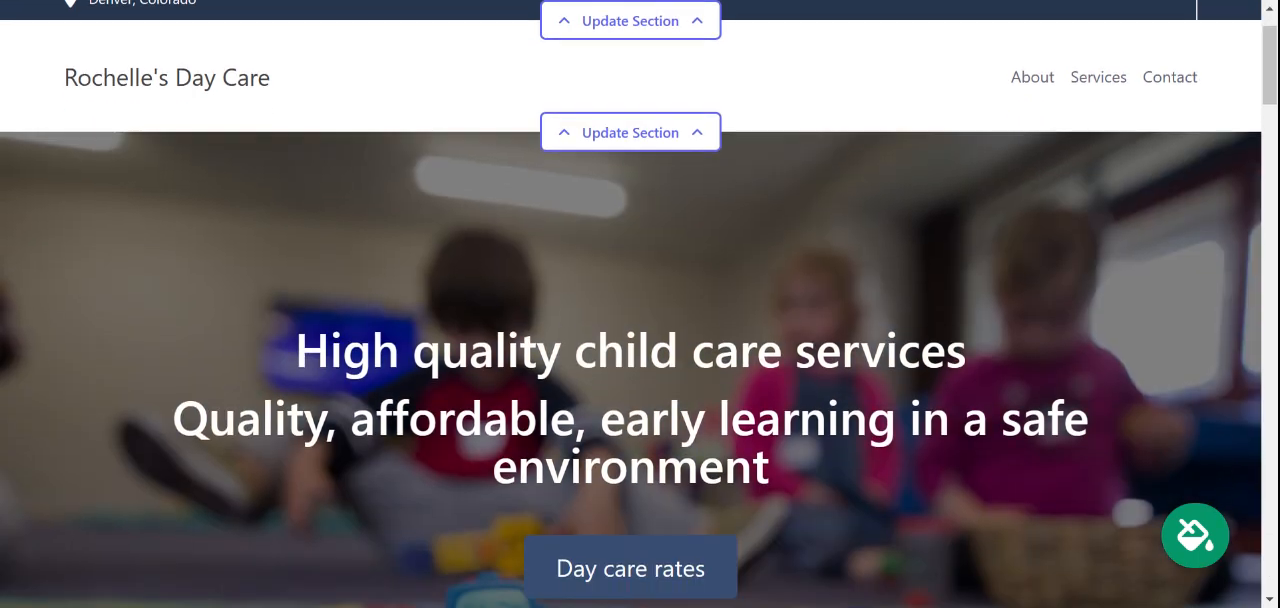
scroll(640, 304, "down", 5)
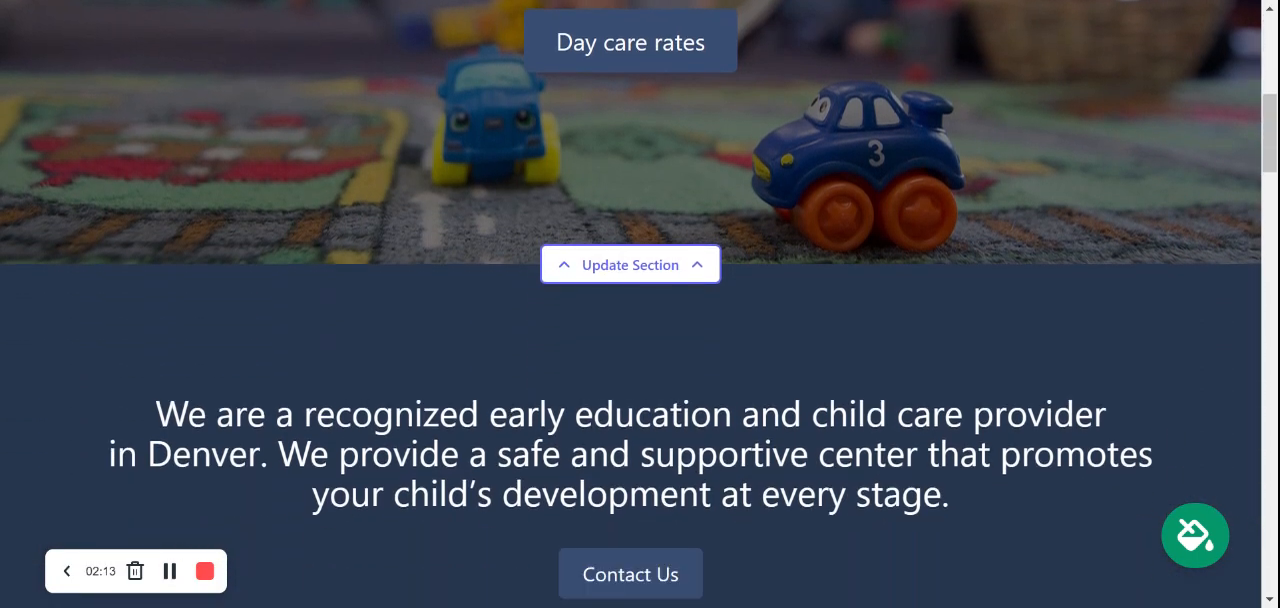
scroll(640, 304, "down", 6)
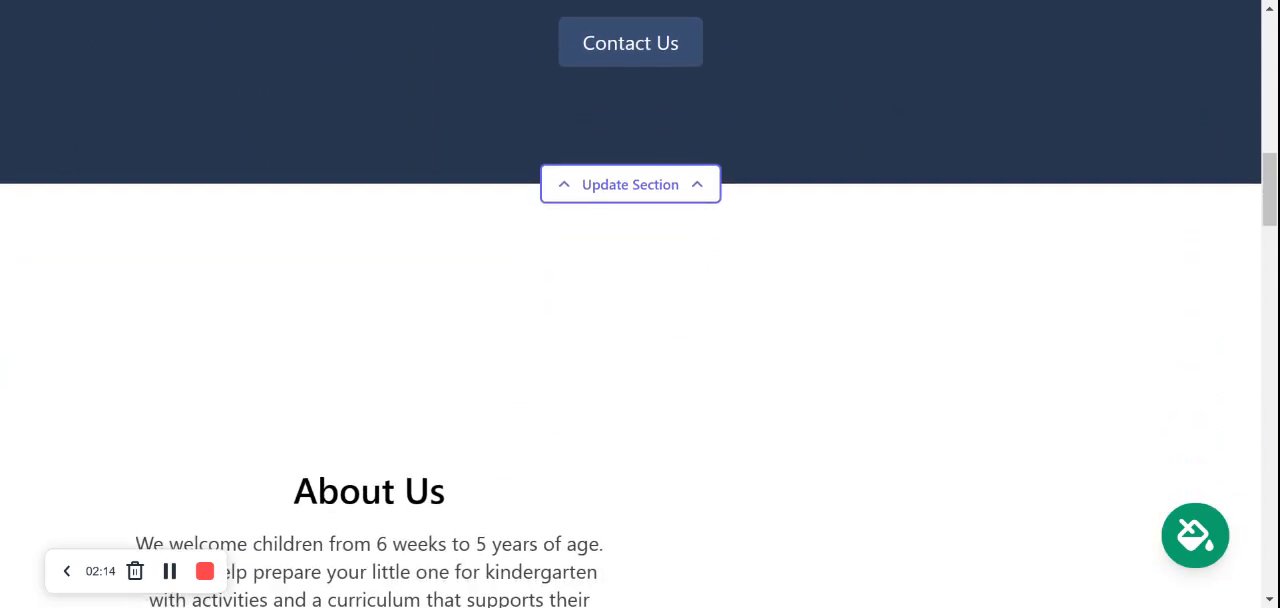
scroll(640, 304, "down", 8)
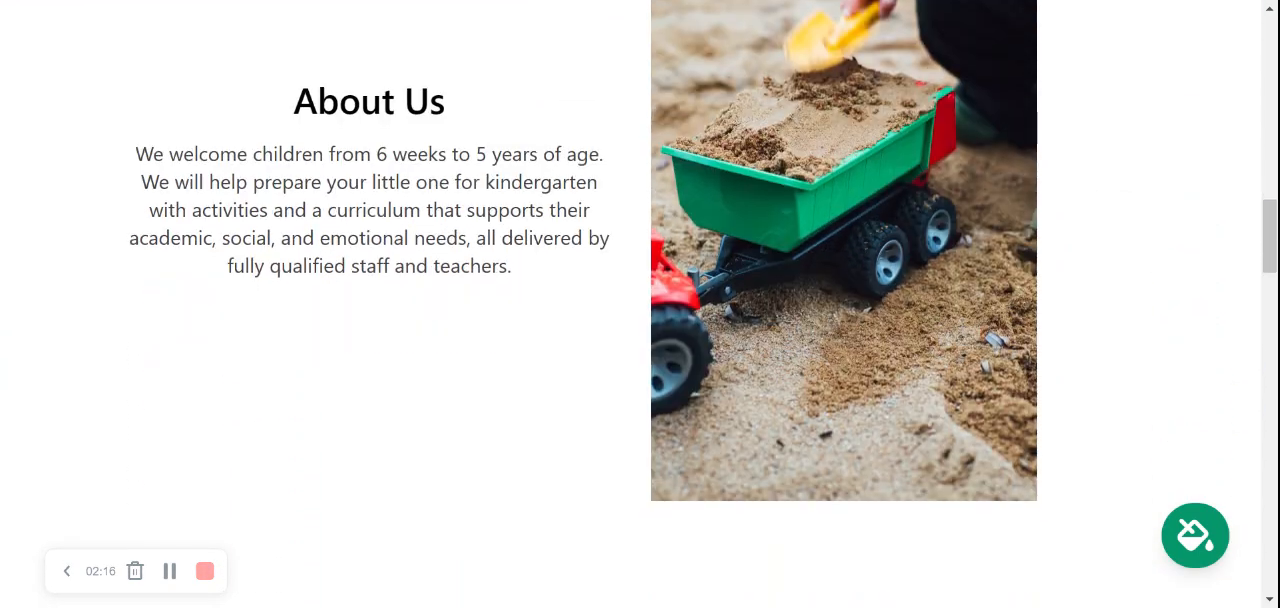
scroll(640, 304, "down", 8)
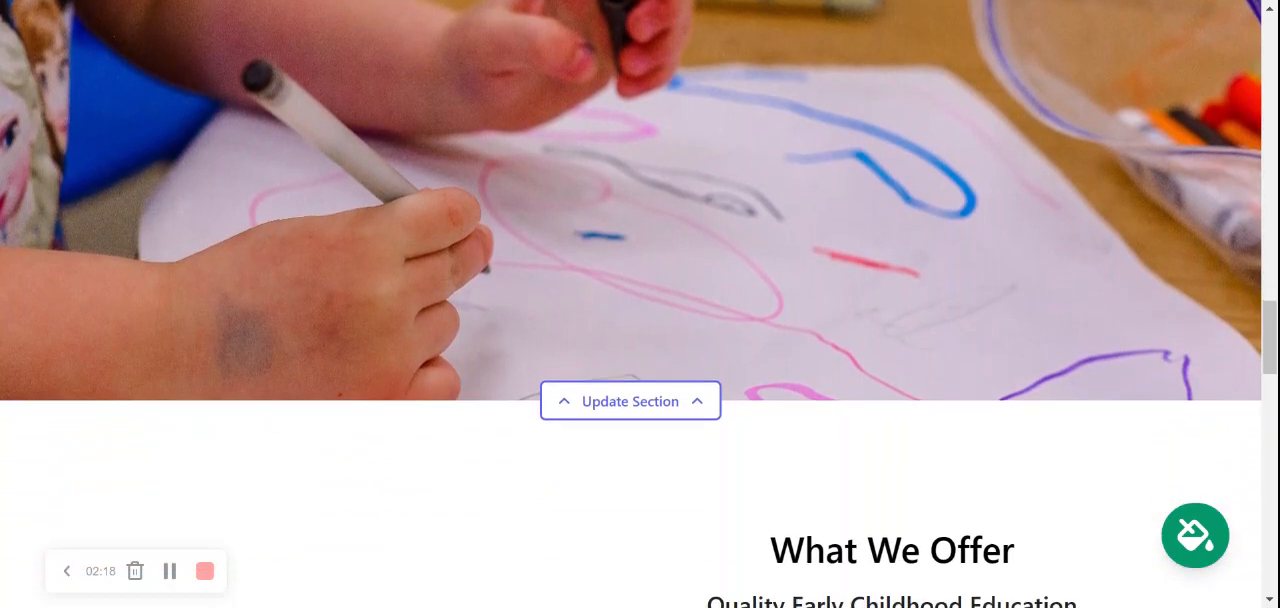
scroll(1073, 388, "down", 7)
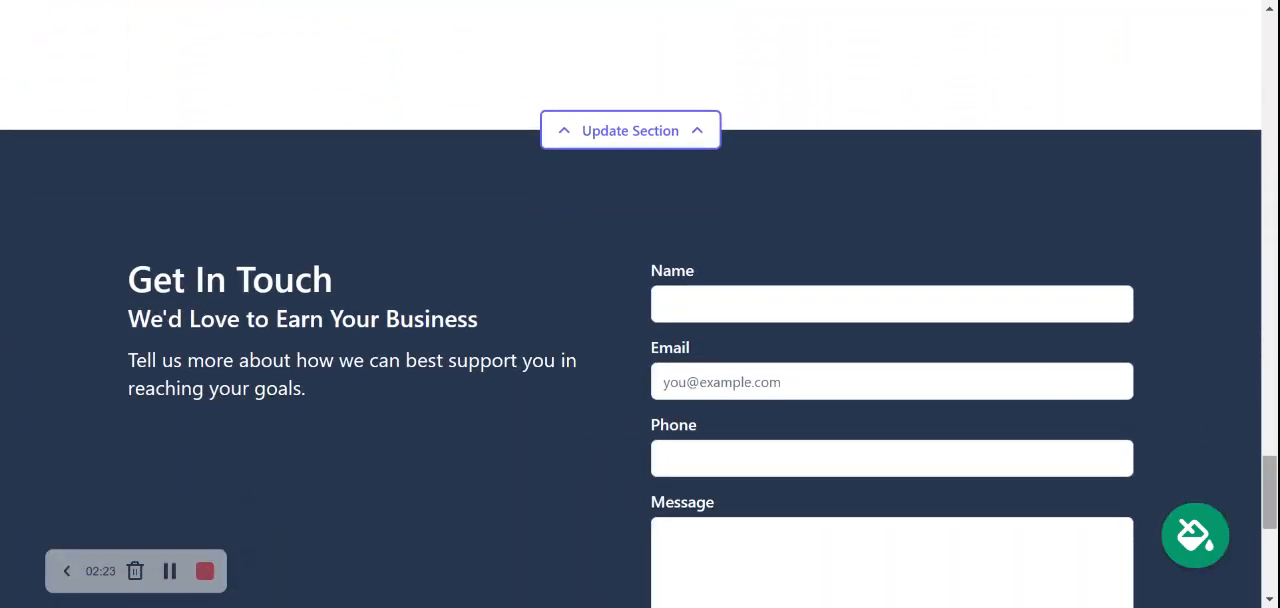
scroll(1073, 388, "up", 3)
scroll(640, 304, "up", 6)
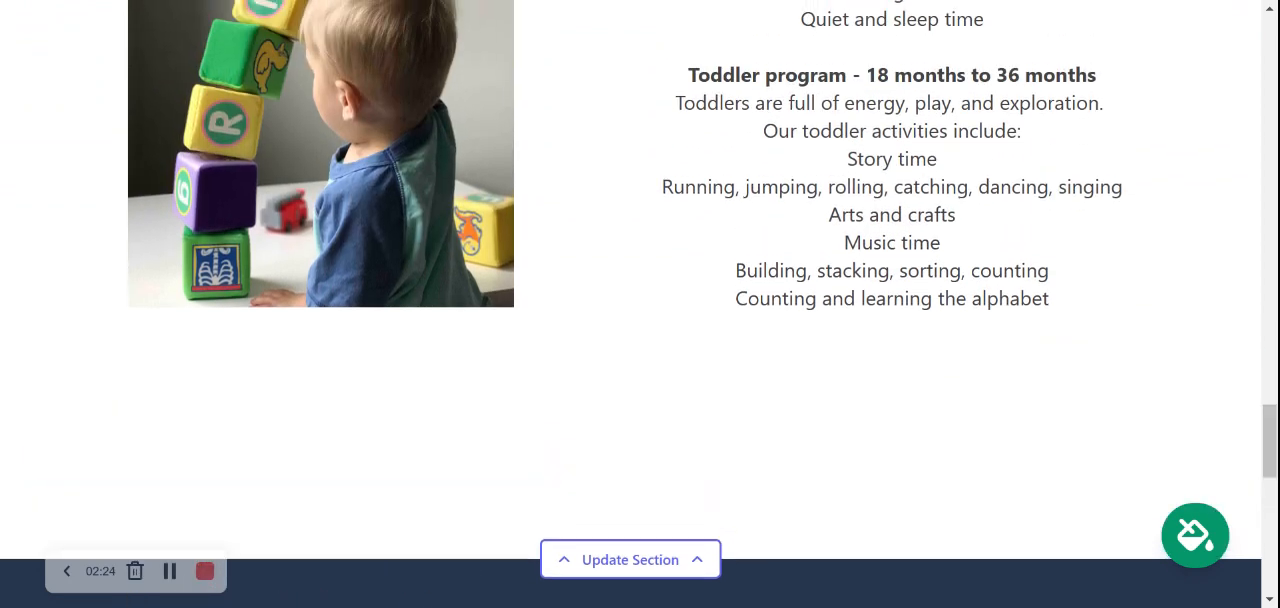
scroll(640, 304, "up", 10)
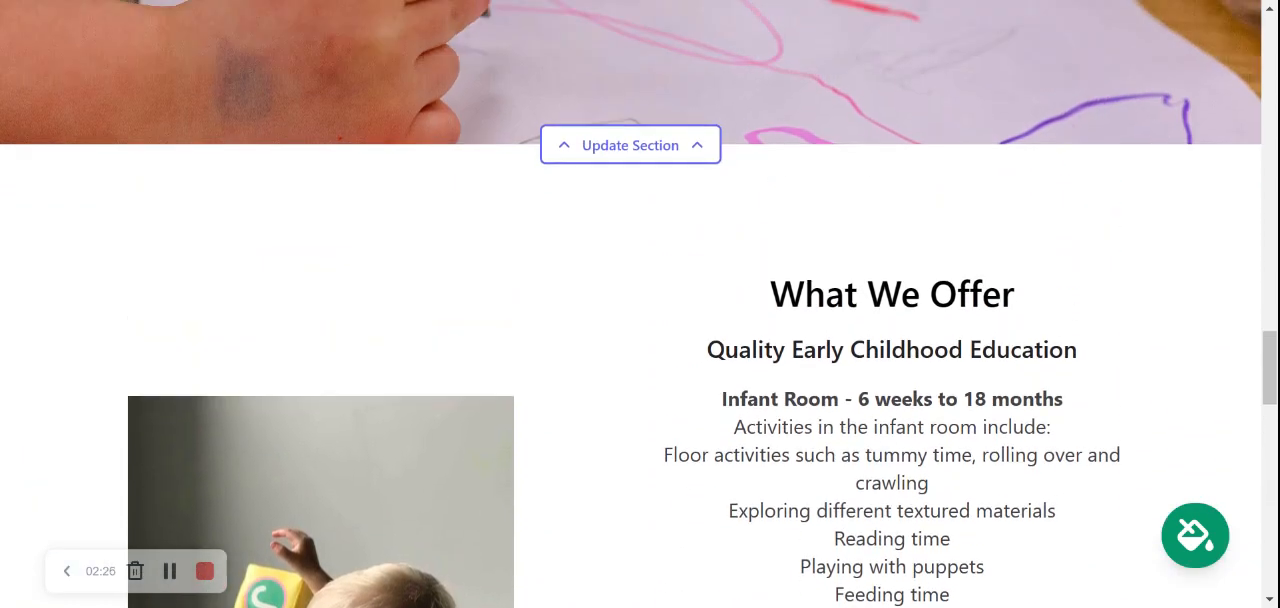
scroll(640, 304, "up", 8)
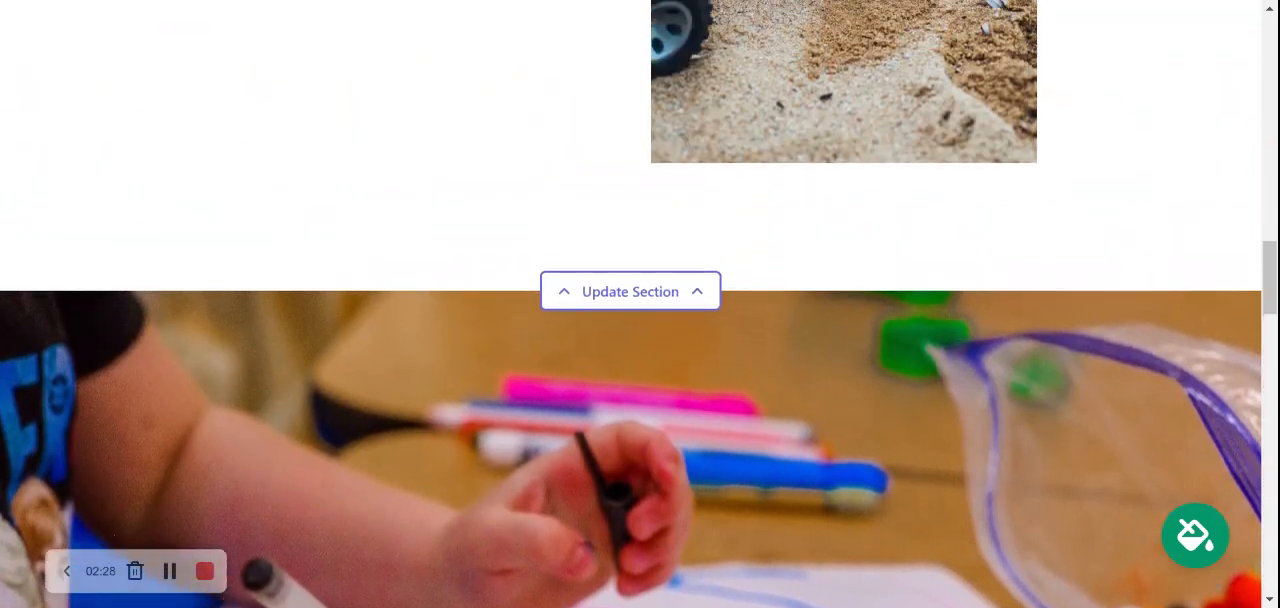
scroll(640, 304, "up", 8)
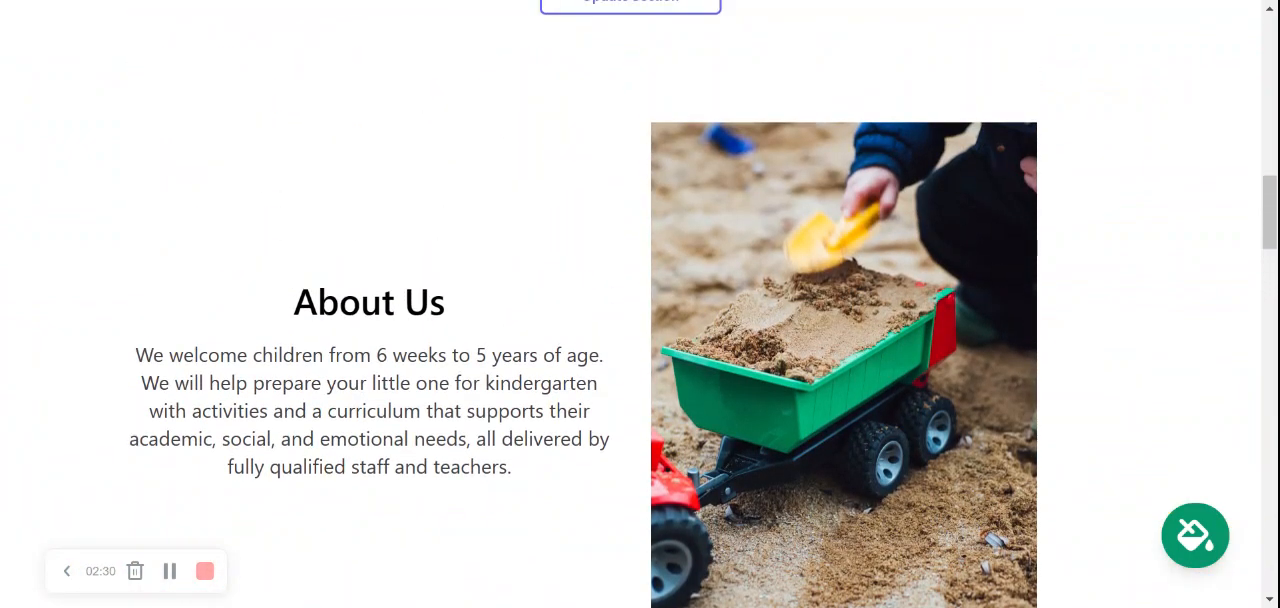
scroll(640, 304, "up", 8)
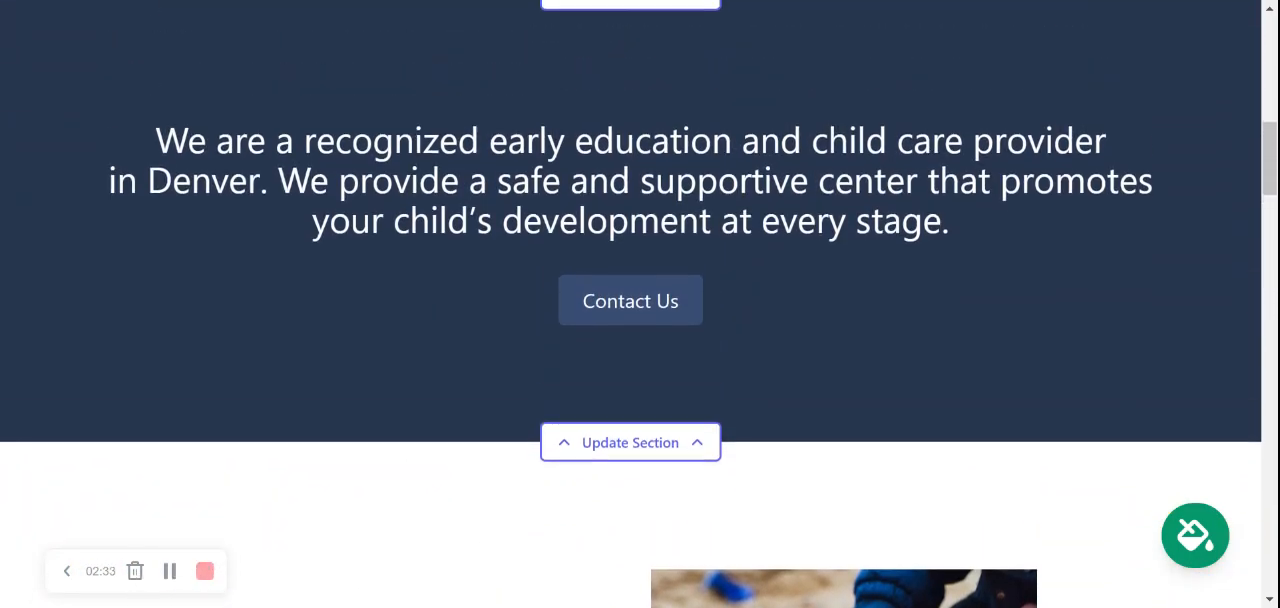
scroll(640, 304, "up", 5)
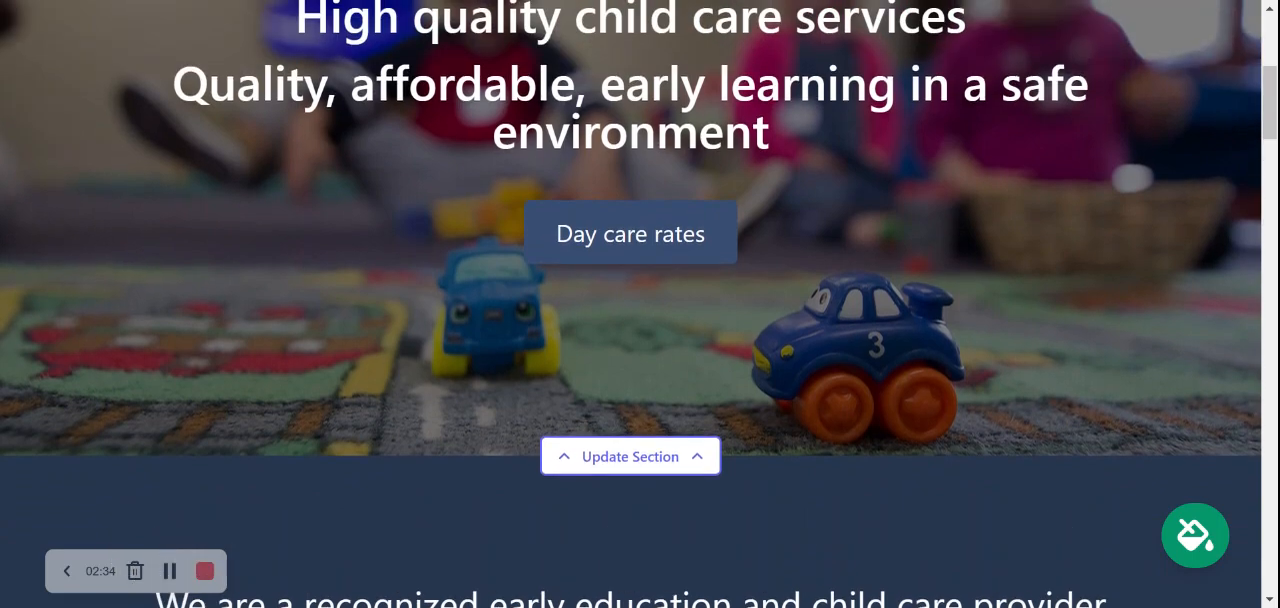
scroll(640, 304, "up", 2)
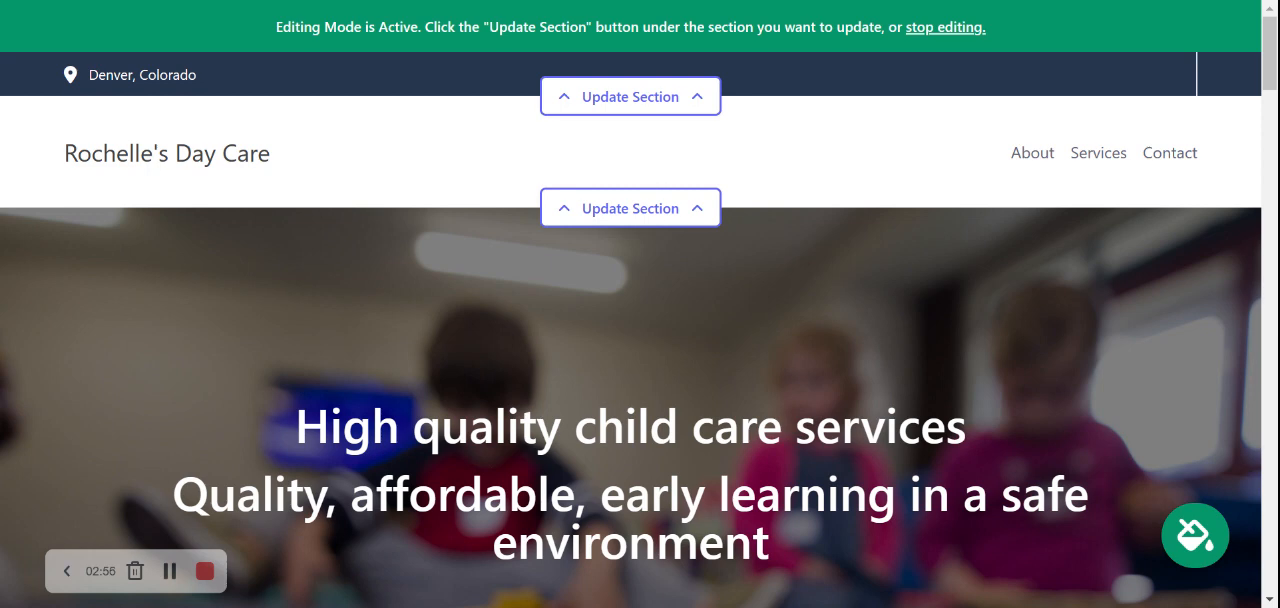
Open the top contact bar's location details, enter the organization's e-mail address and enable showing it on the site
left_click(663, 92)
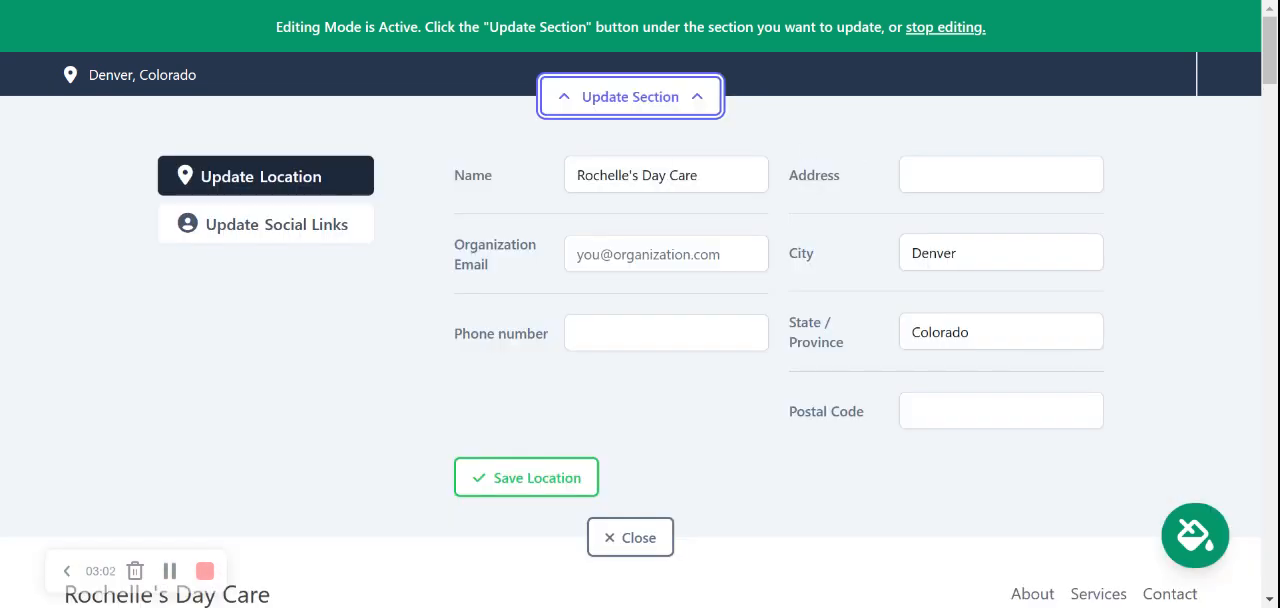
left_click(660, 254)
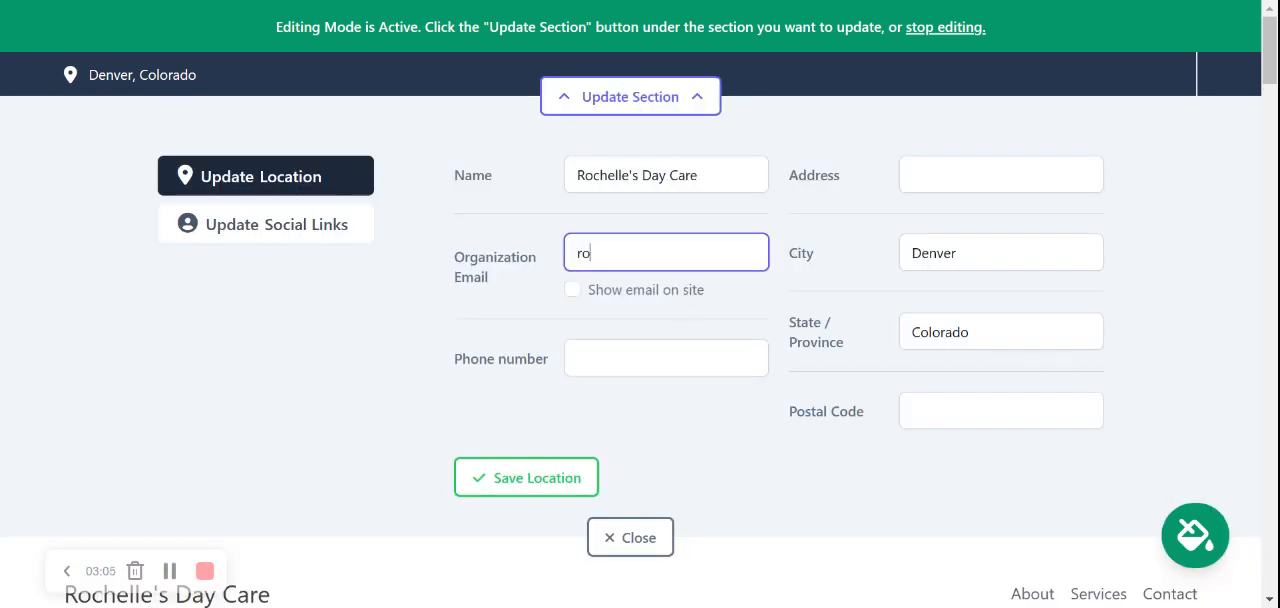
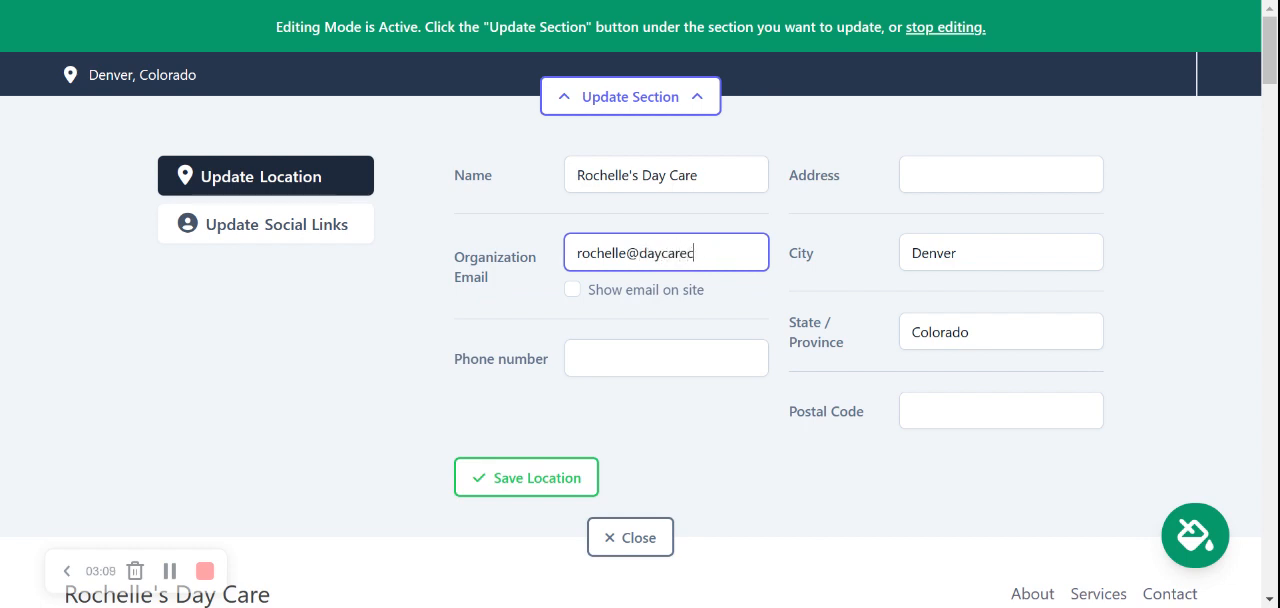
left_click(572, 290)
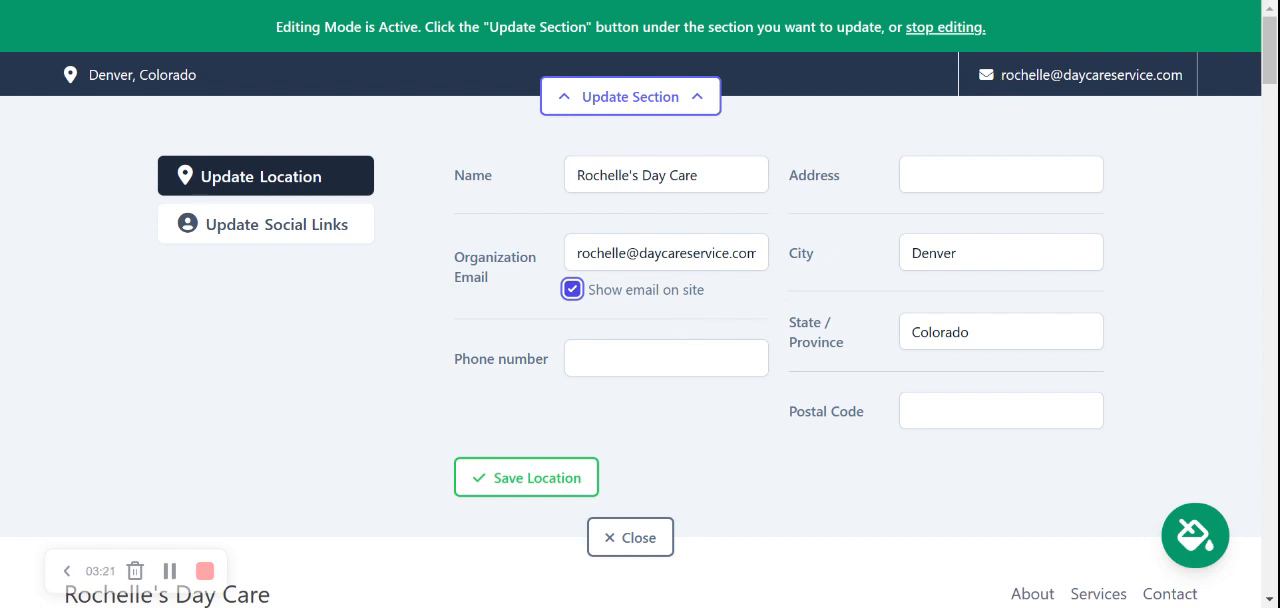
Enter the organization's phone number and street address in the location details
key("Tab")
type("656-3")
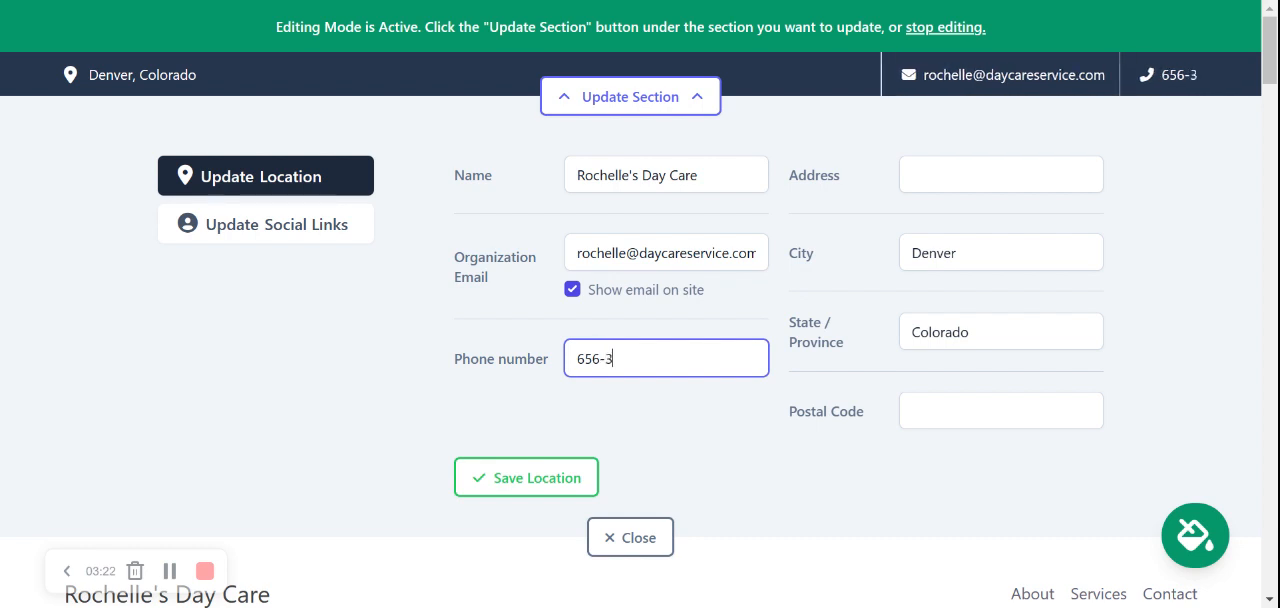
type("4432")
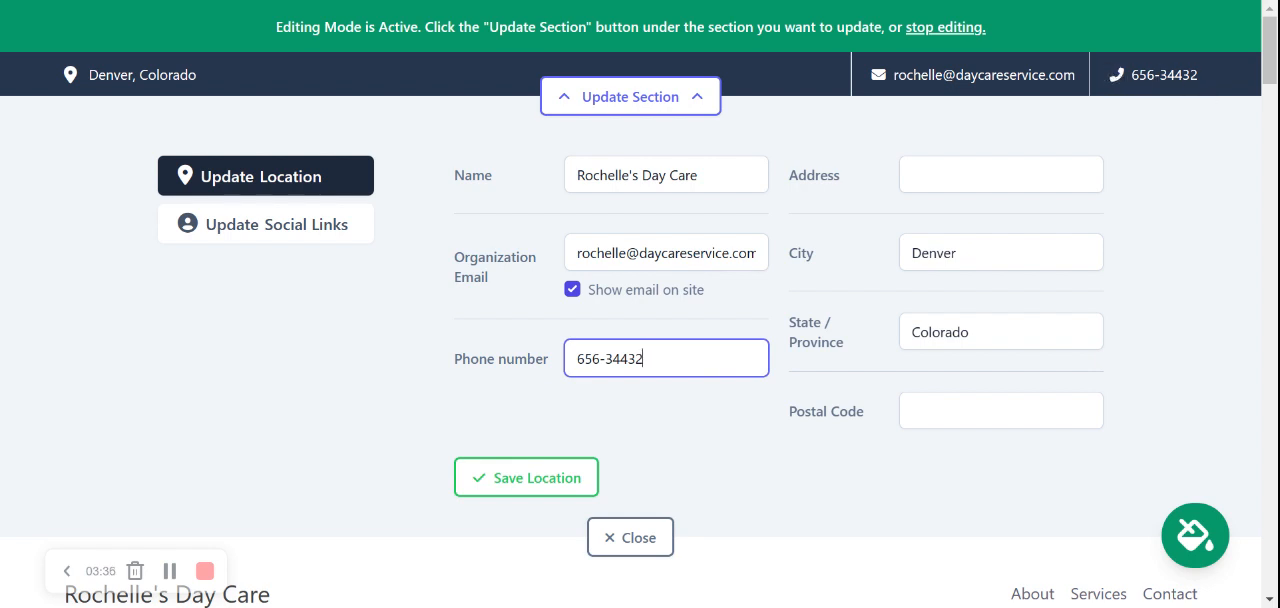
key("Tab")
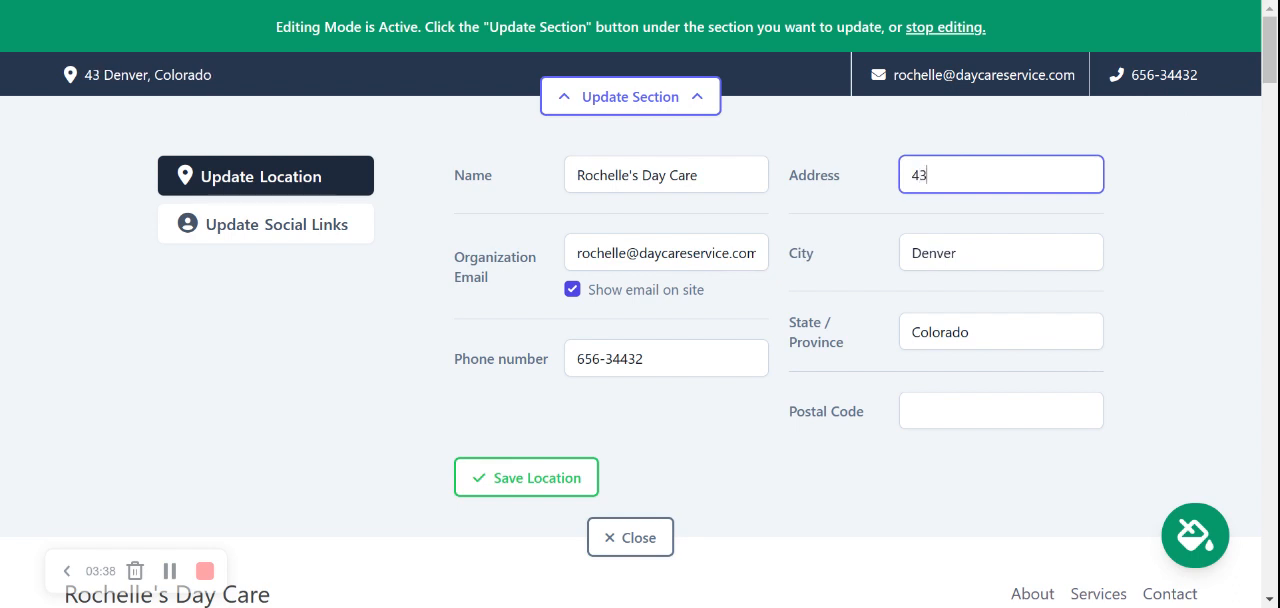
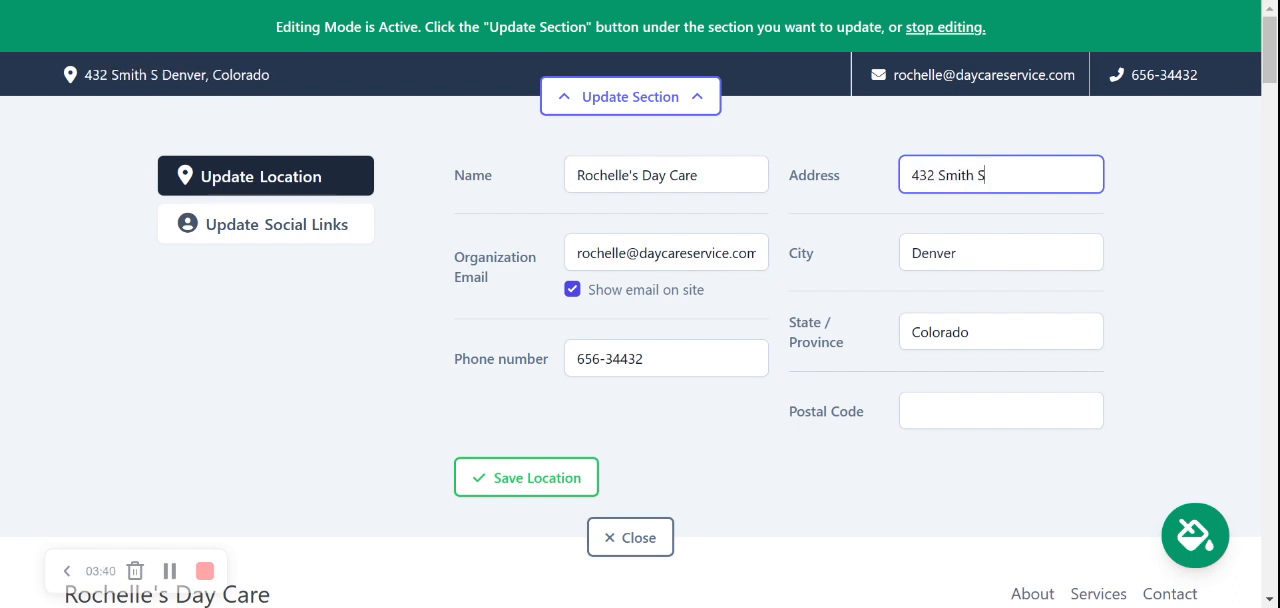
Fill in the organization's postal code and save the location details
key("Tab")
key("Tab")
key("Tab")
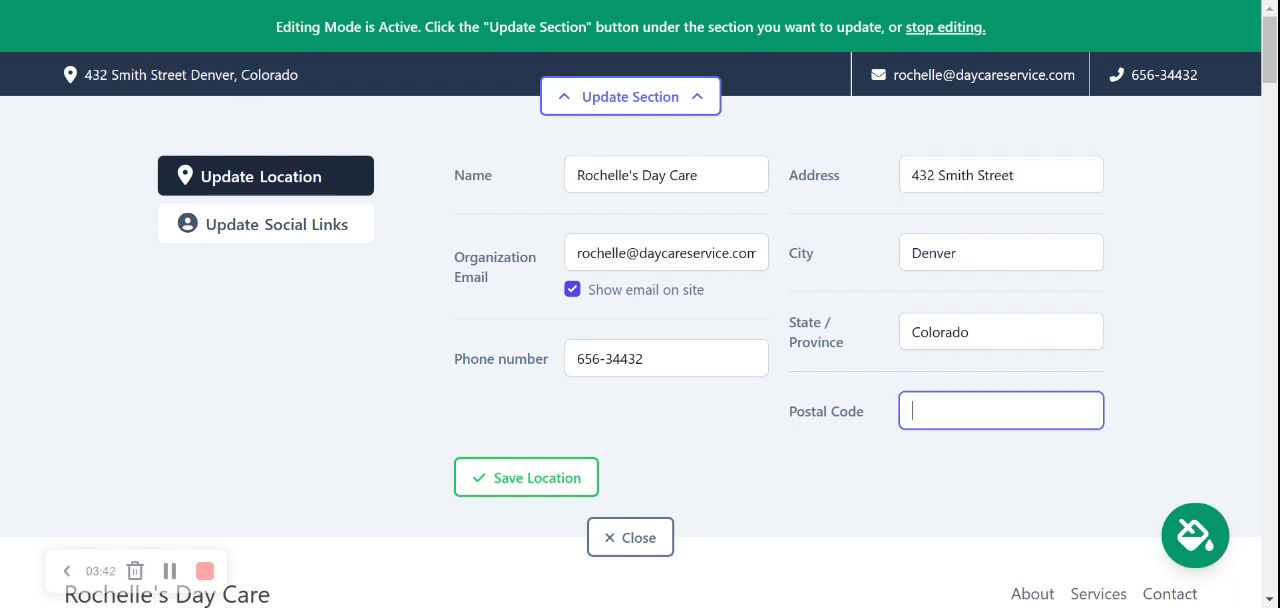
type("405543")
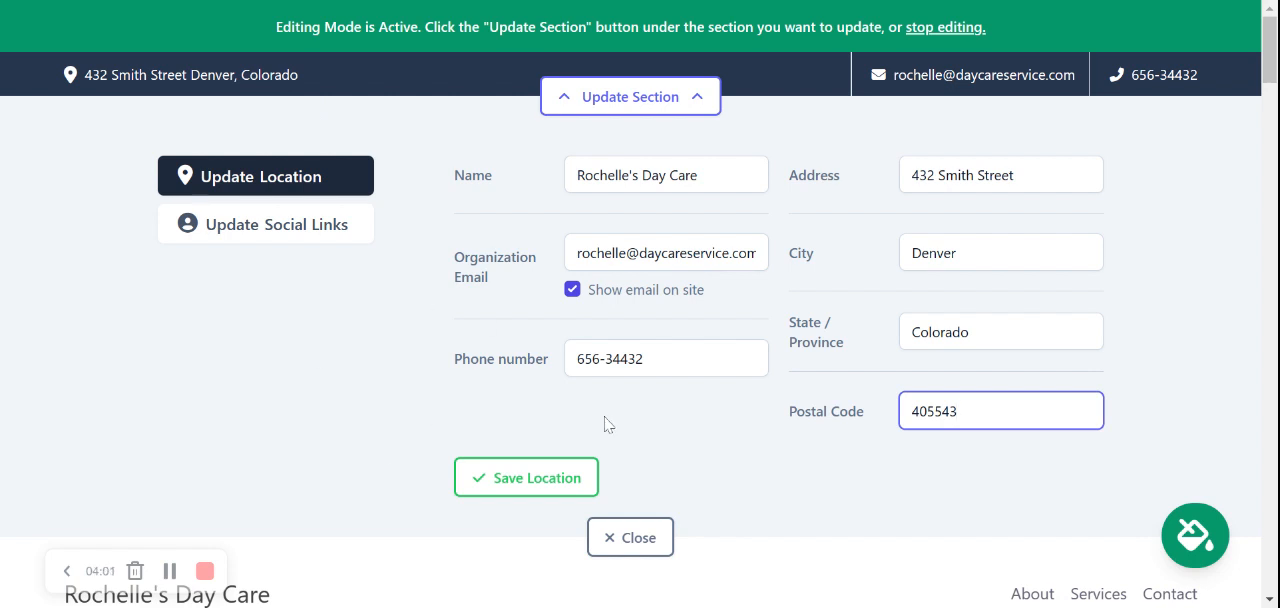
left_click(540, 495)
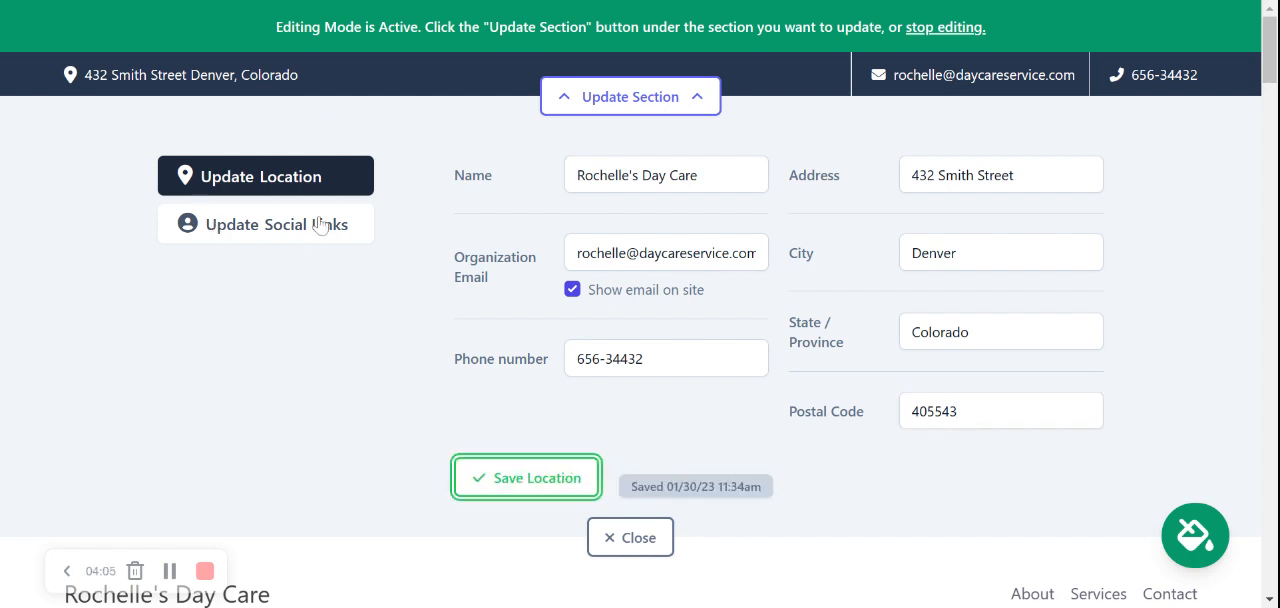
Open the top contact bar's social links and enter mightysites as the Instagram handle
left_click(226, 226)
left_click(540, 179)
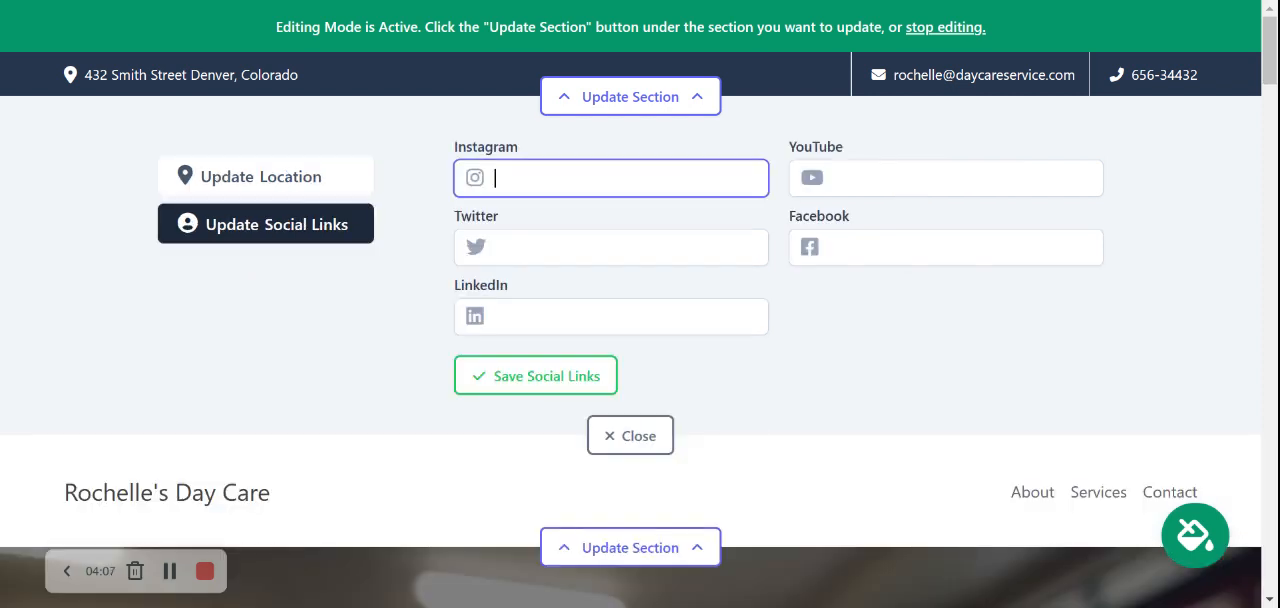
type("mightysites")
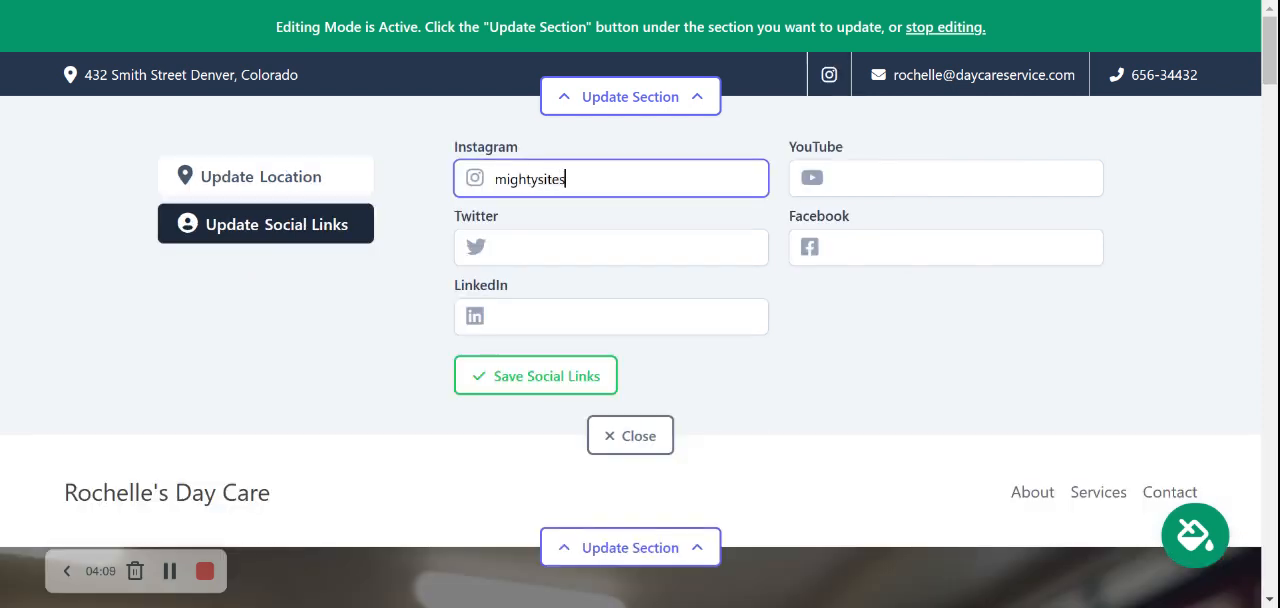
Enter mightysites_usa as the Twitter handle, save the social links and close the section's settings
left_click(492, 250)
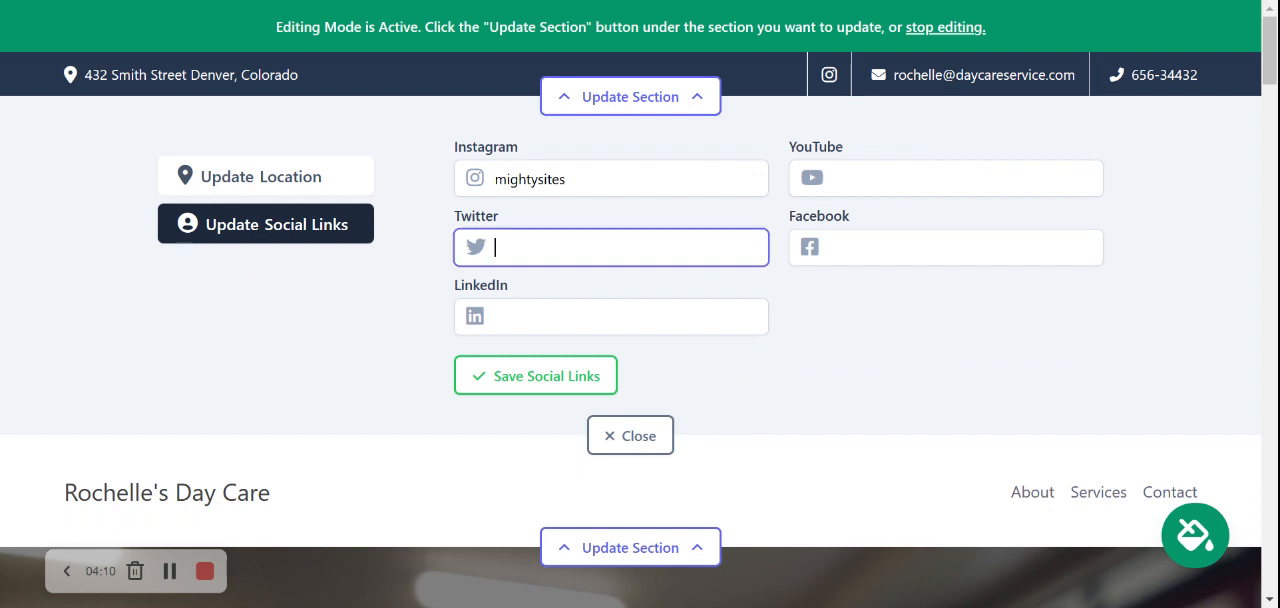
type("mightysites-")
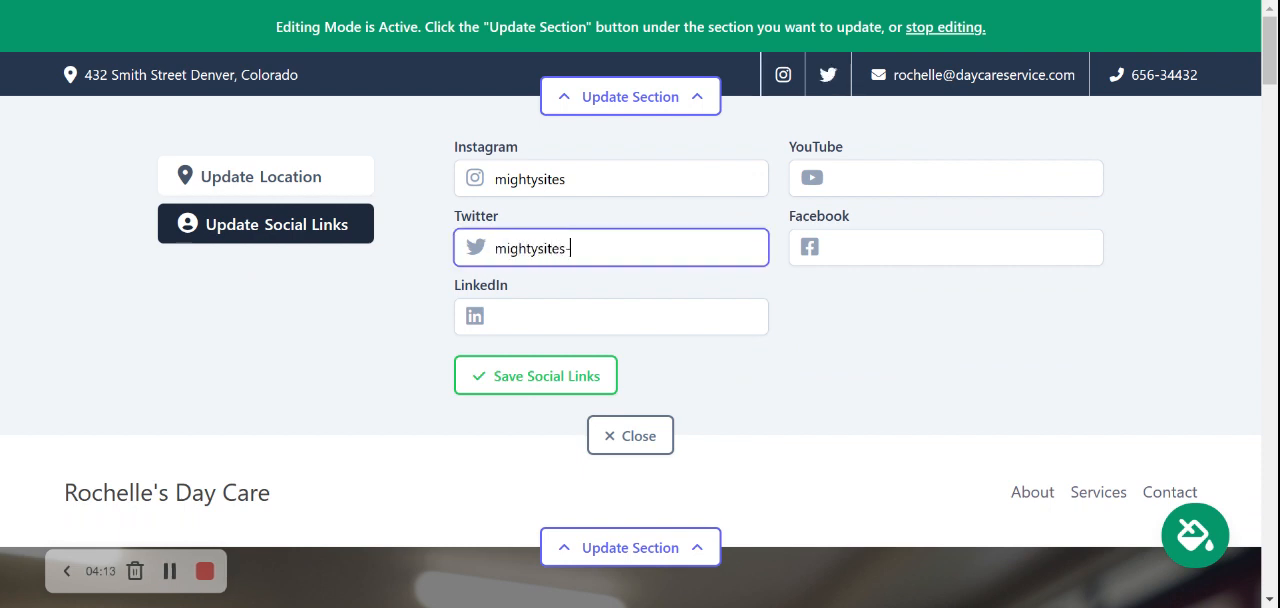
key("BackSpace")
type("_usa")
key("Return")
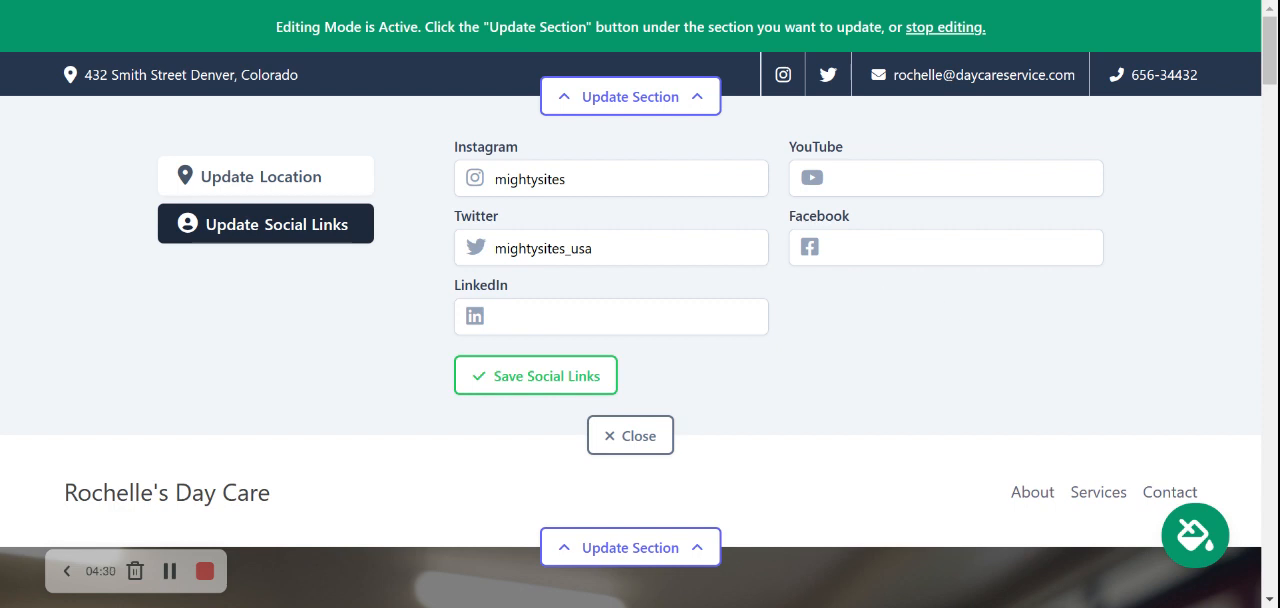
left_click(537, 380)
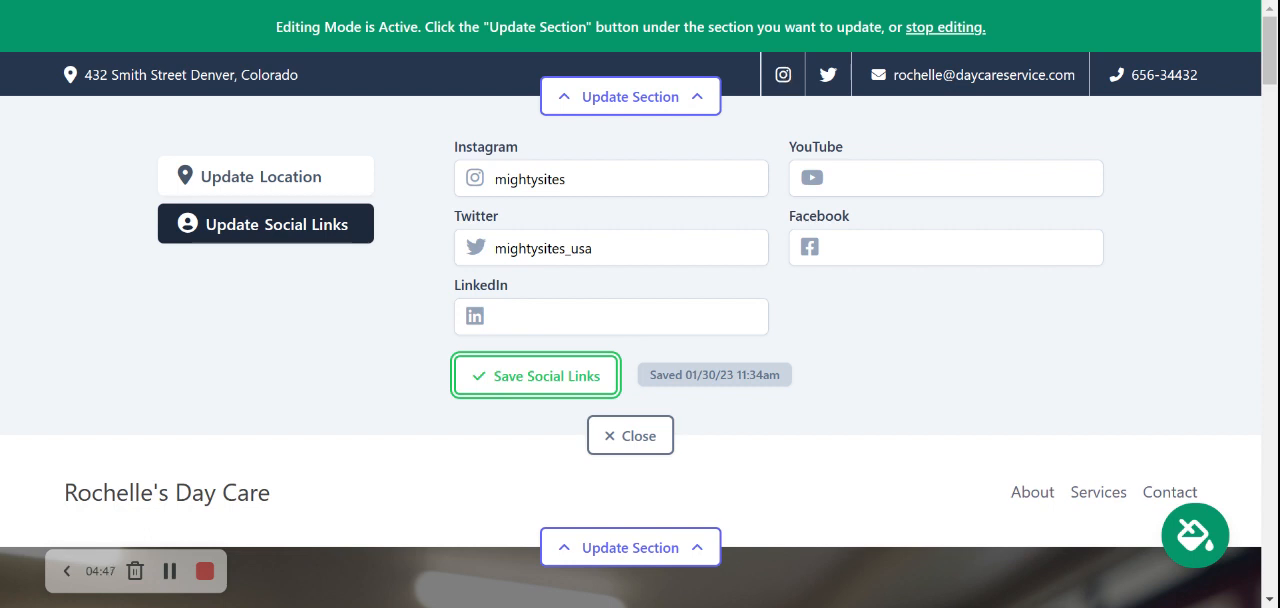
left_click(650, 449)
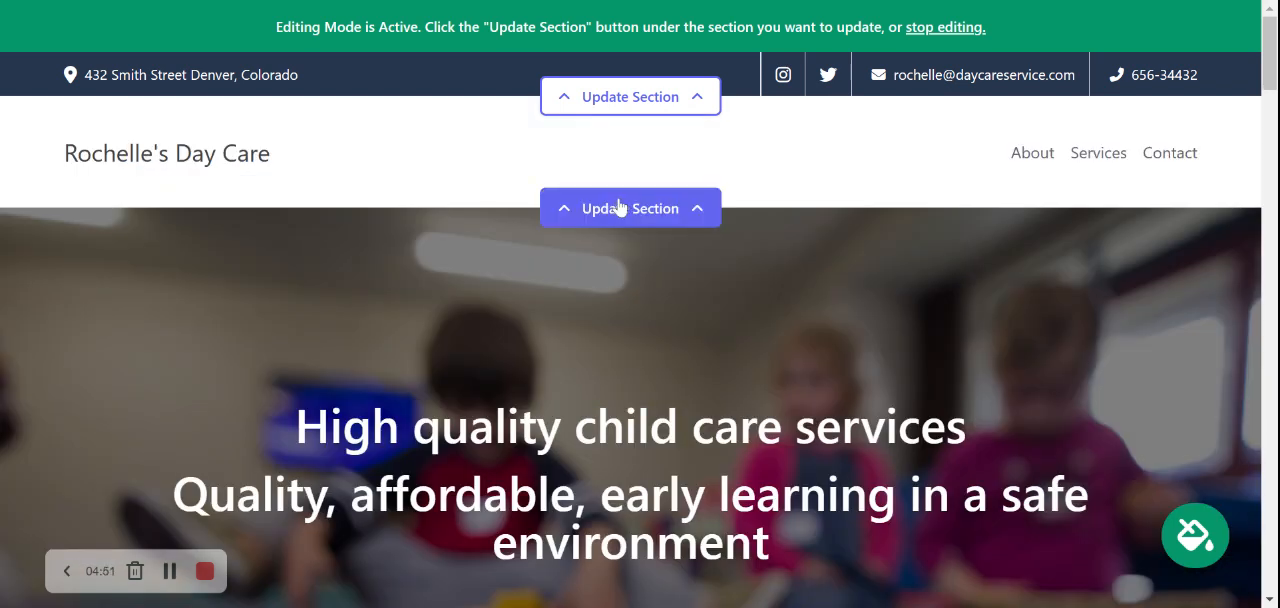
Open the header section's logo settings, upload the Mighty Sites logo image and save it
left_click(619, 207)
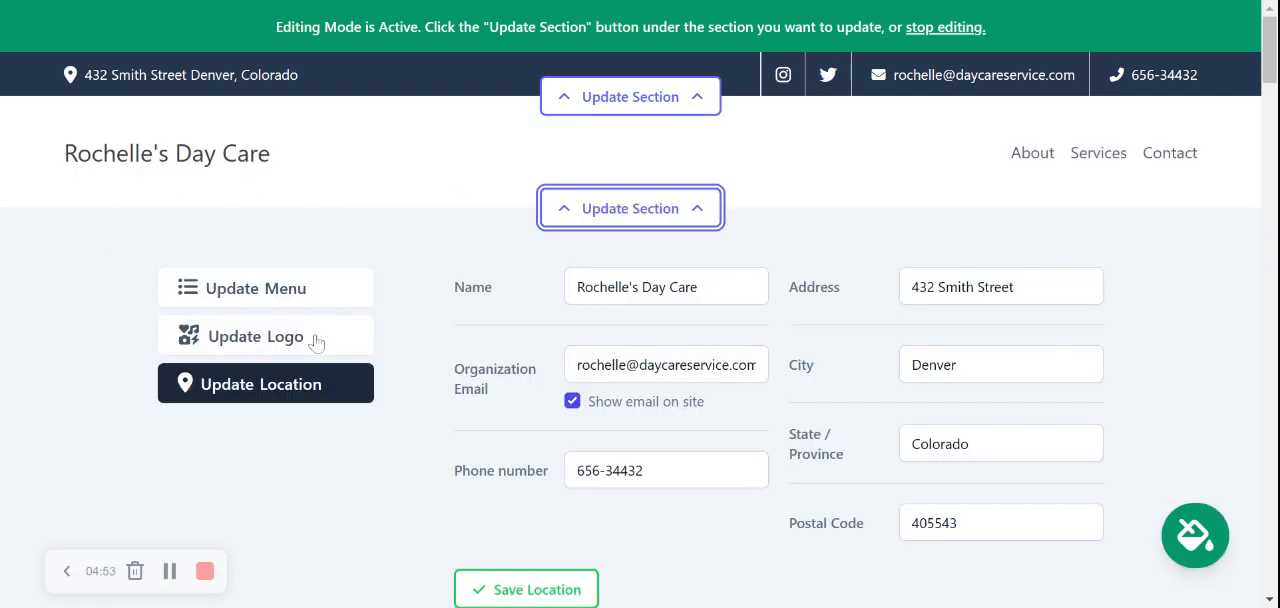
left_click(314, 340)
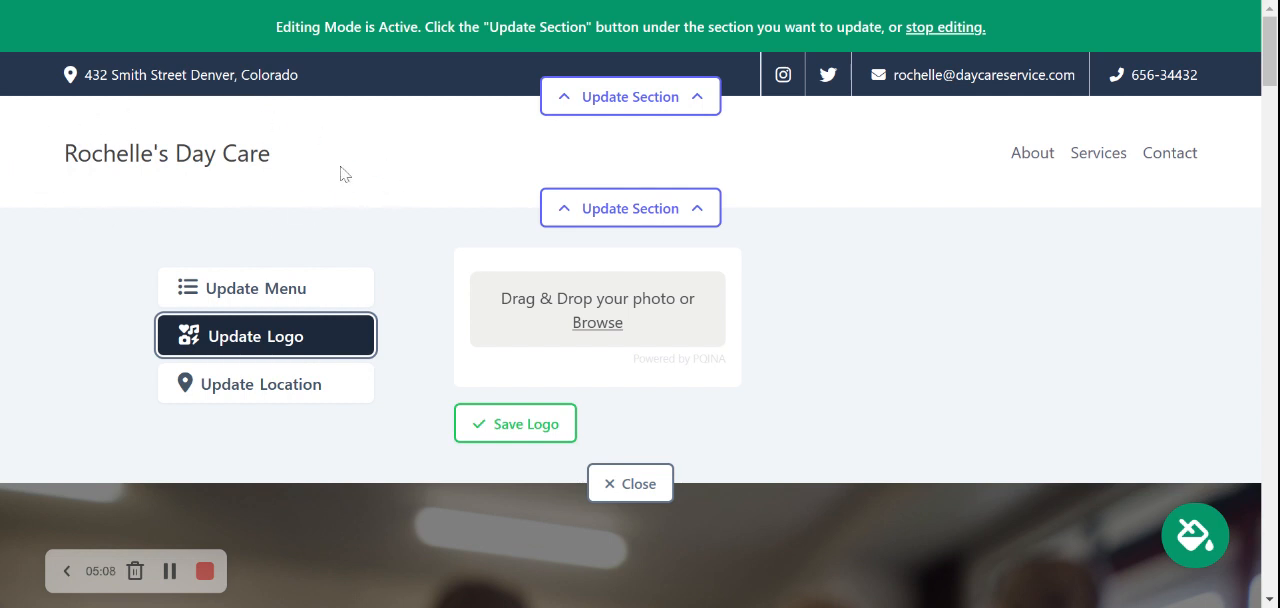
left_click(593, 324)
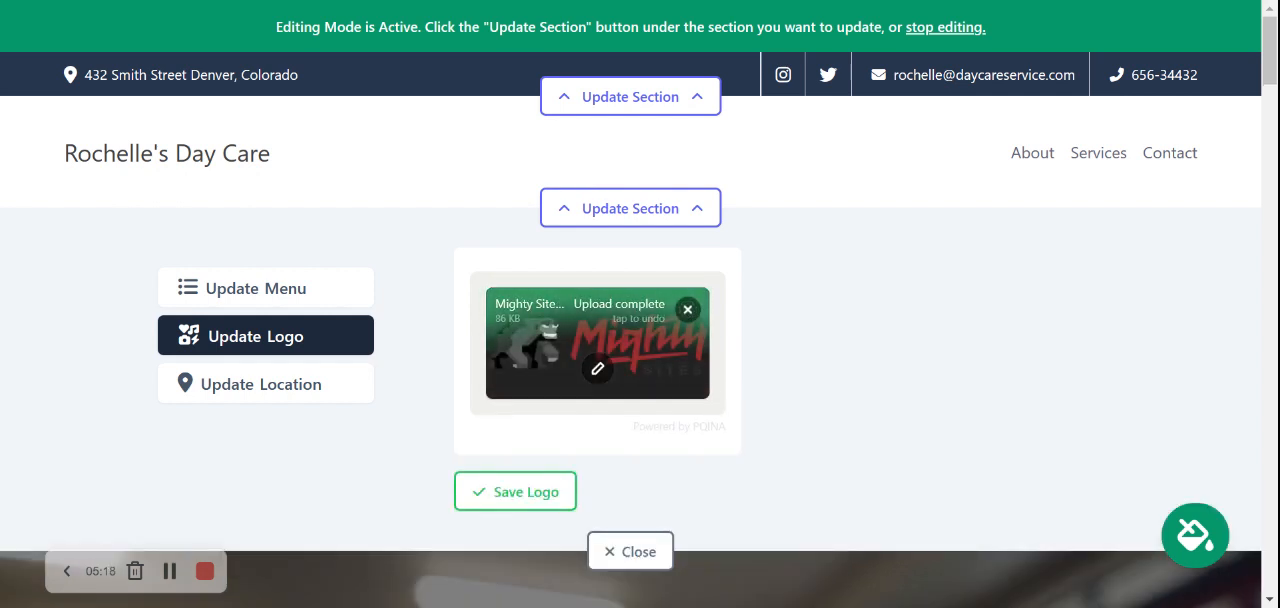
left_click(543, 491)
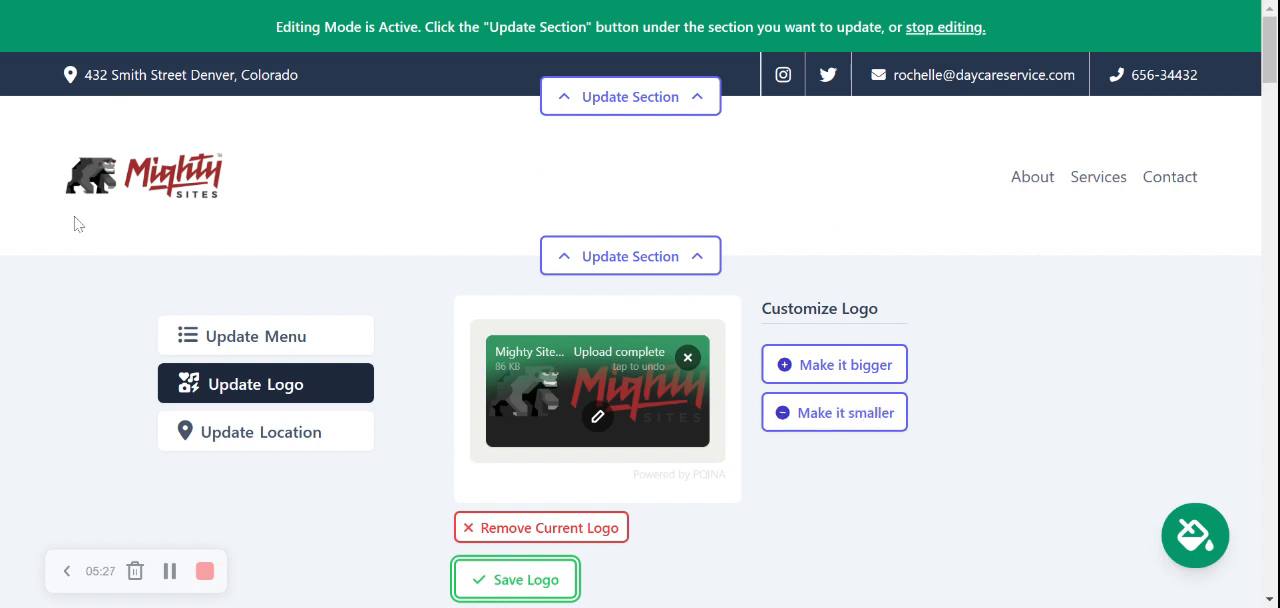
Save the header logo once more and close the header section's settings
scroll(222, 203, "down", 1)
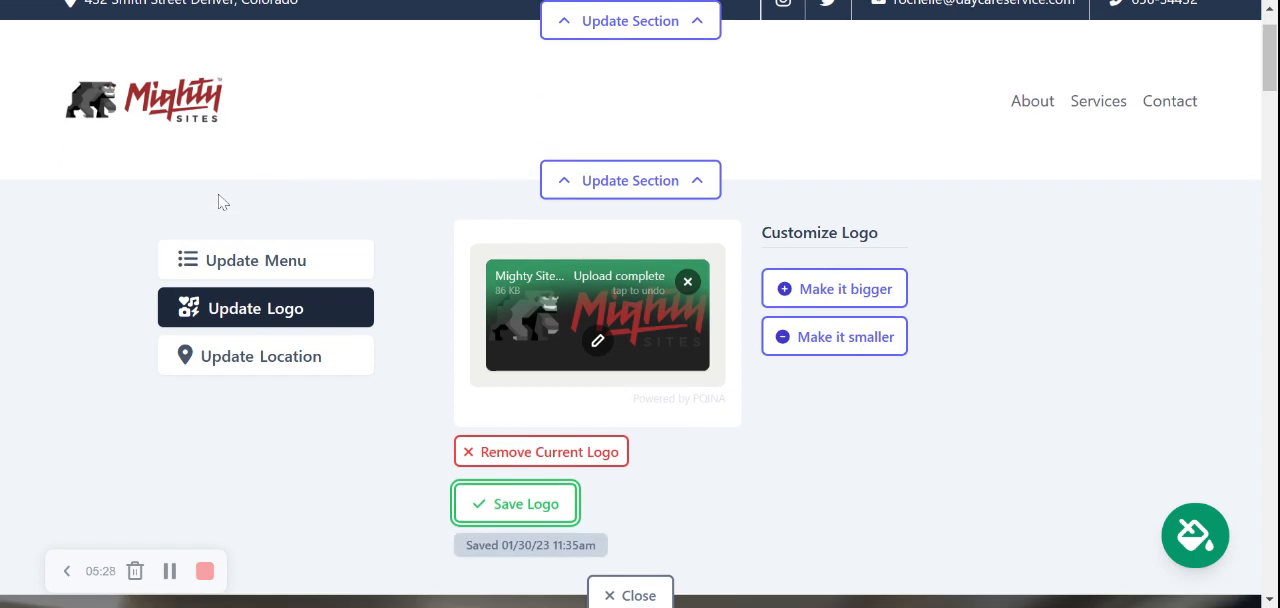
left_click(548, 509)
scroll(630, 350, "down", 1)
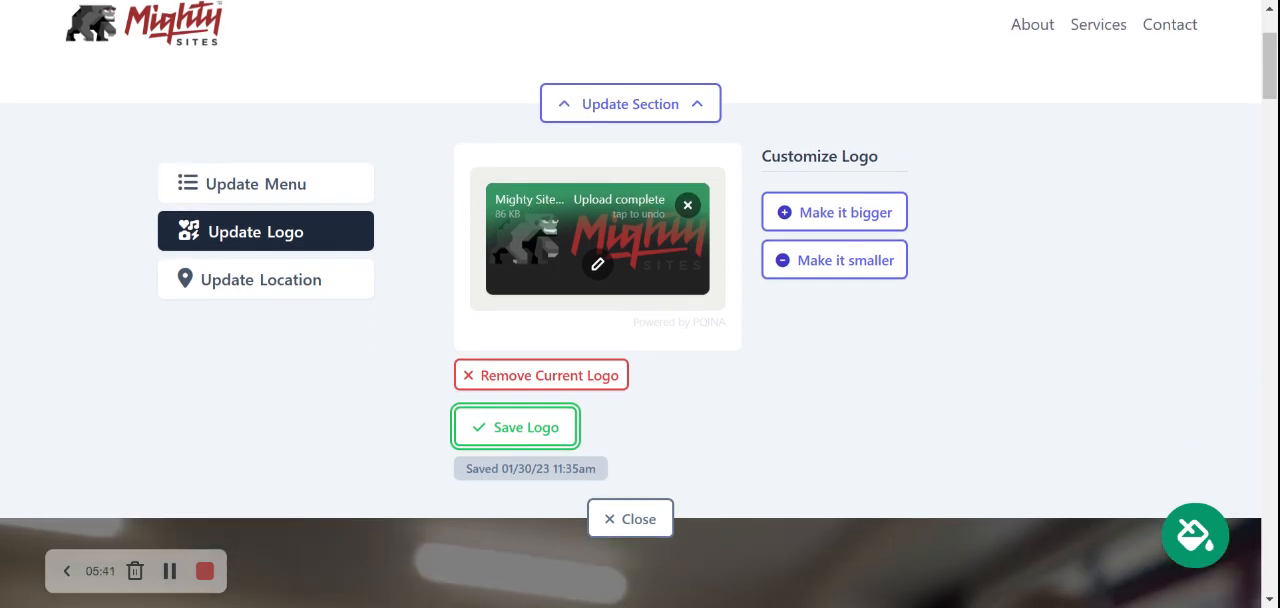
left_click(627, 527)
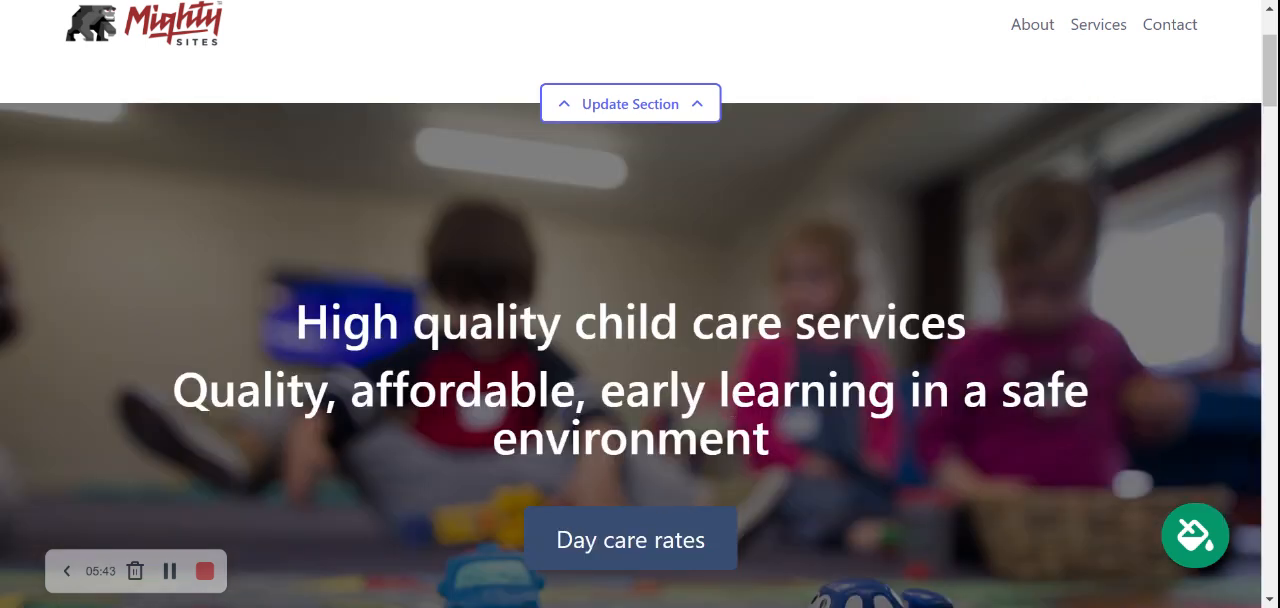
scroll(630, 330, "up", 2)
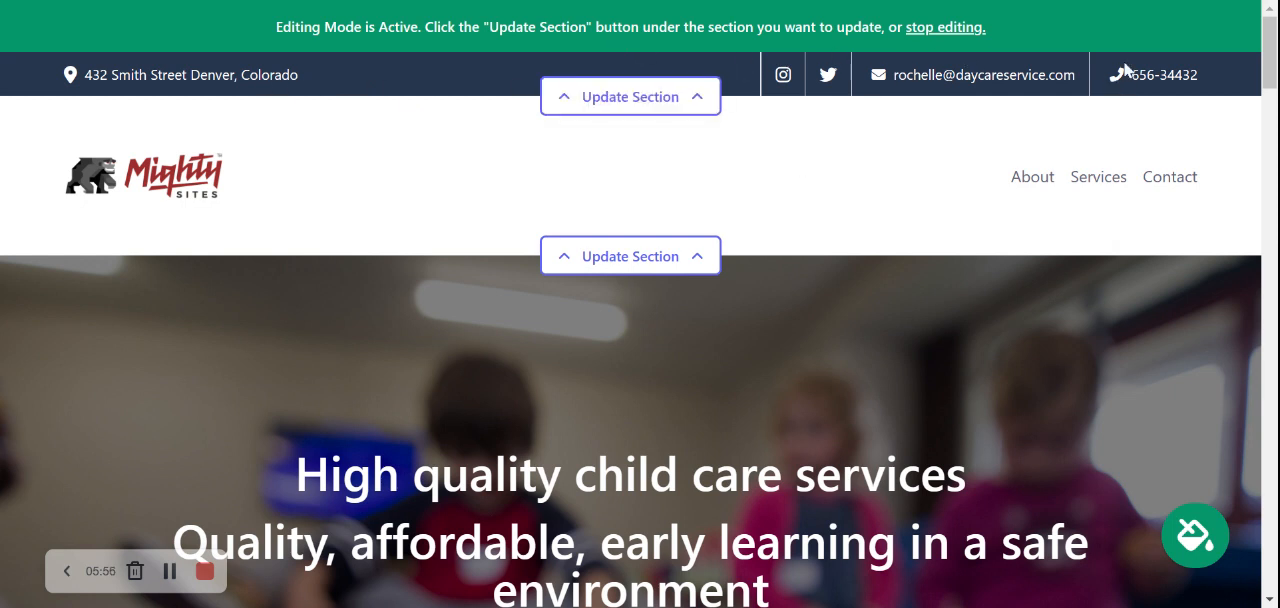
Browse the site's color themes, preview the purple and pale green ones, and save the light pink theme
mouse_move(1270, 52)
left_mouse_down()
mouse_move(1270, 294)
mouse_move(1272, 60)
left_mouse_up()
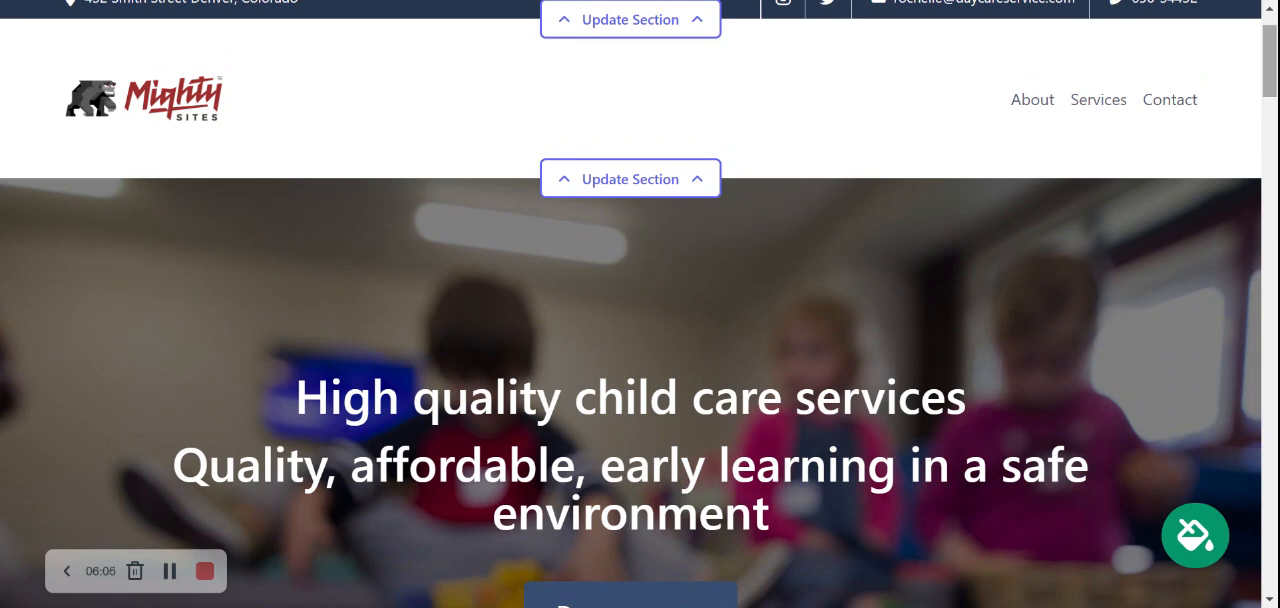
left_click(1192, 552)
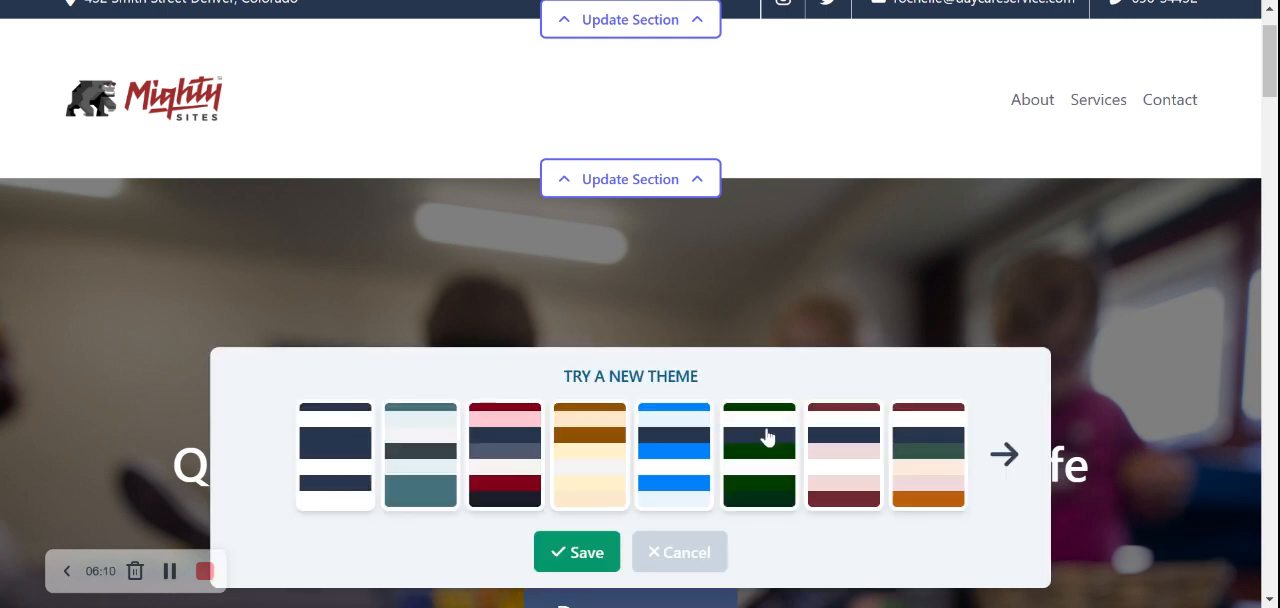
left_click(1006, 454)
left_click(1006, 454)
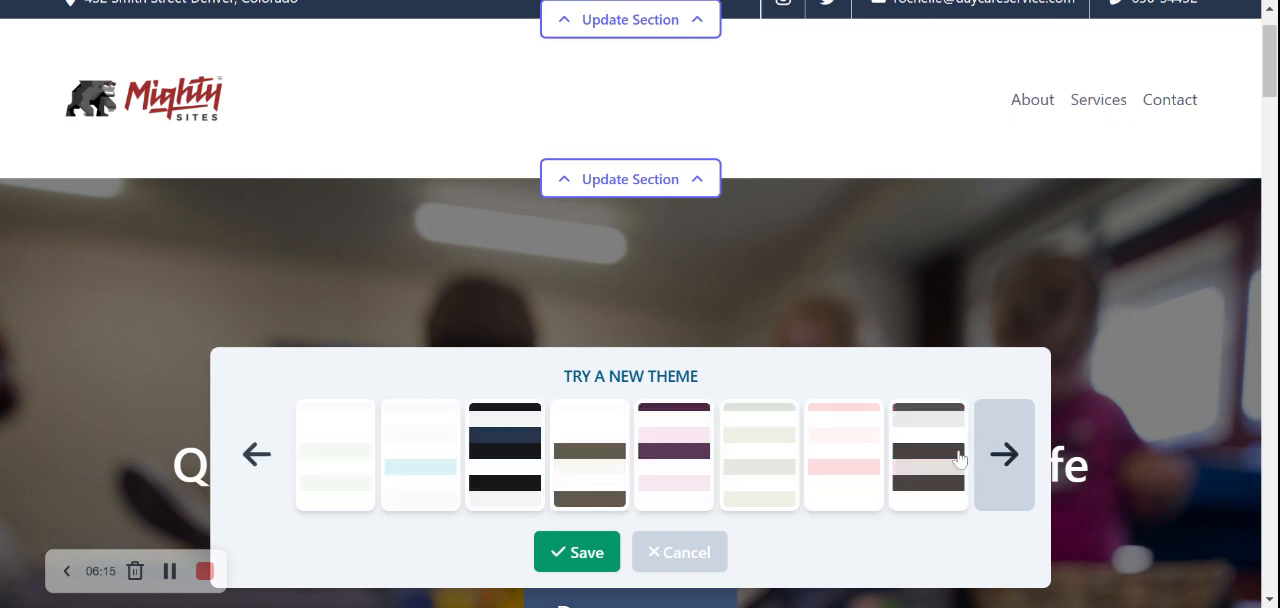
left_click(675, 455)
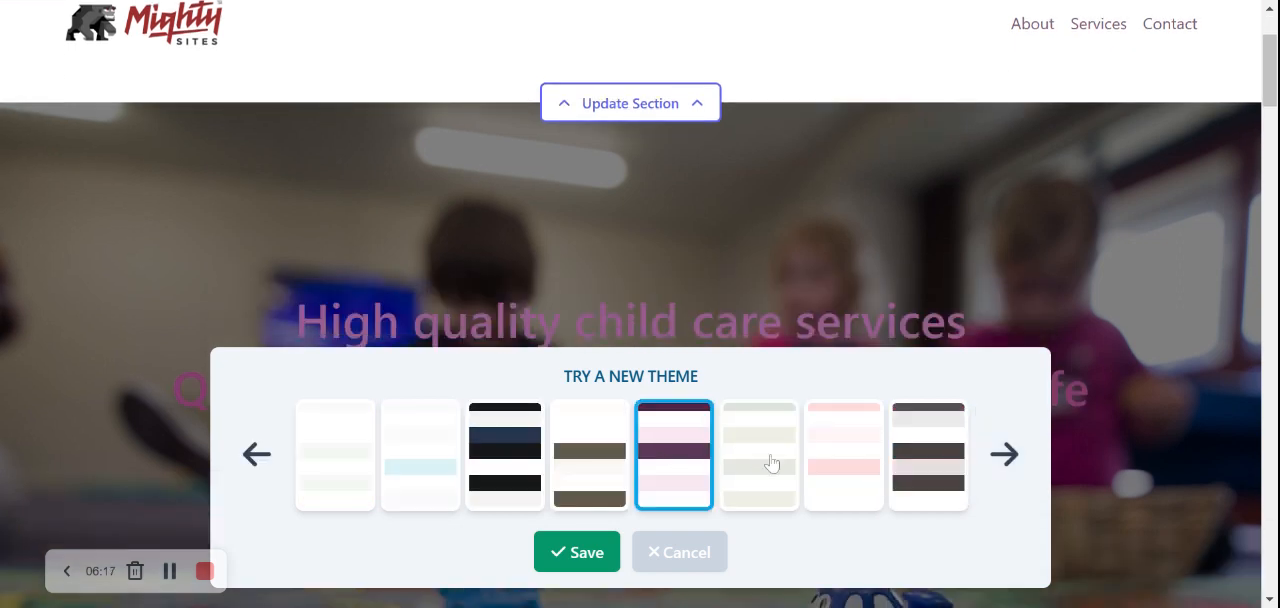
left_click(762, 405)
left_click(832, 449)
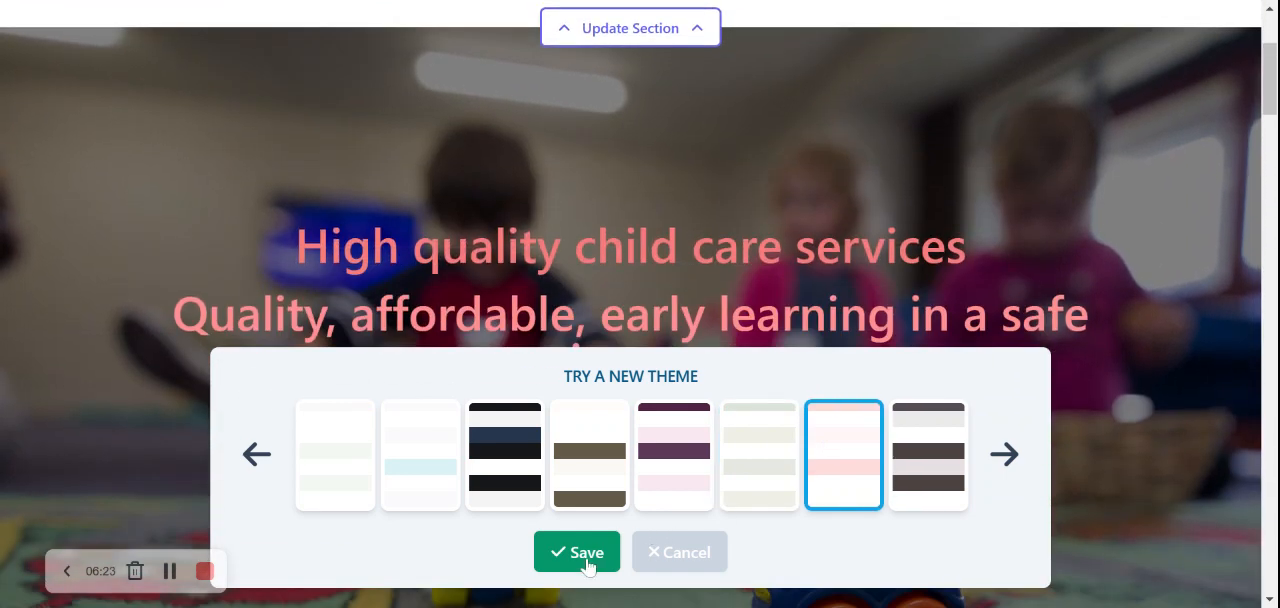
left_click(577, 552)
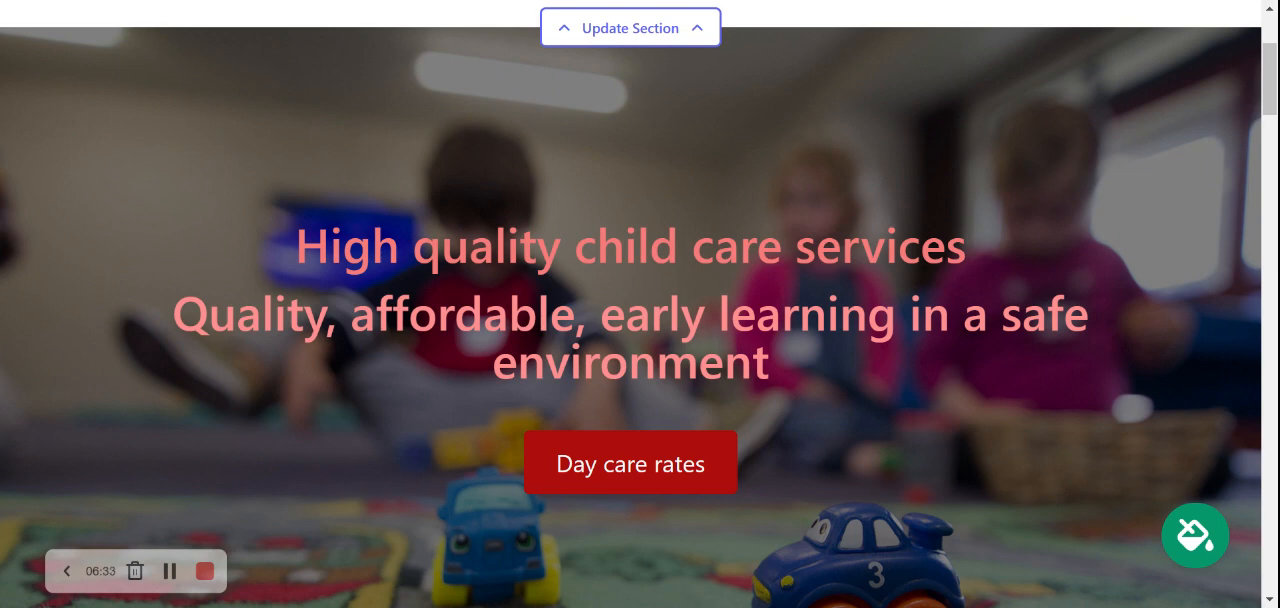
Open the hero section's image settings below the Day care rates banner and browse the photo library
scroll(640, 300, "down", 2)
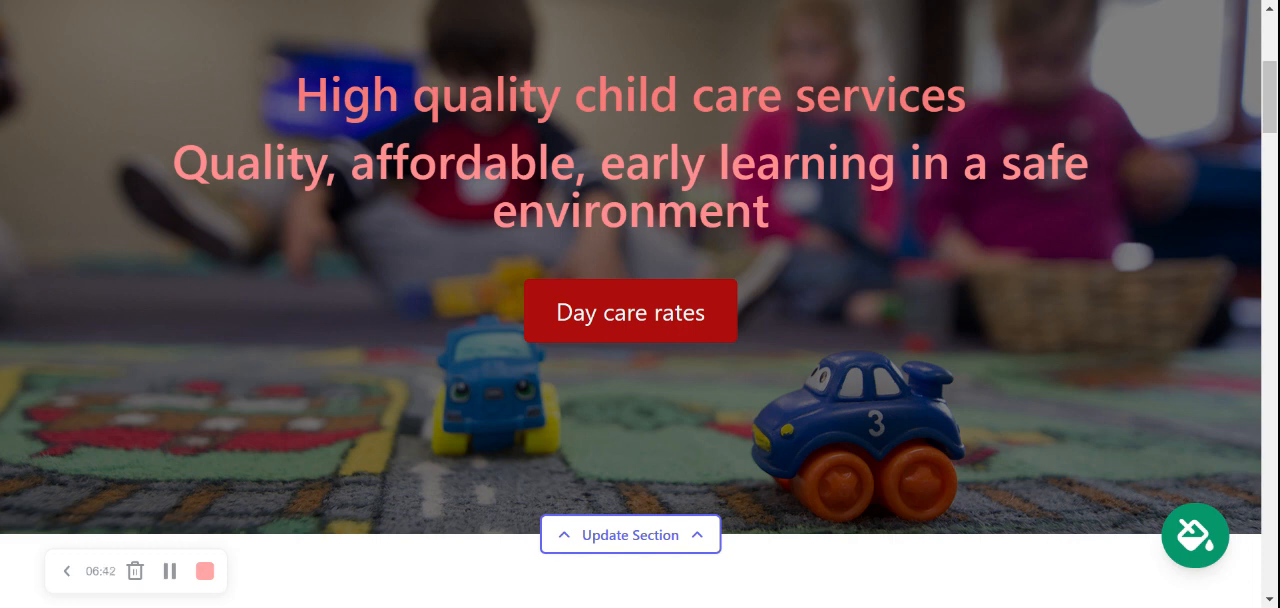
scroll(777, 348, "down", 1)
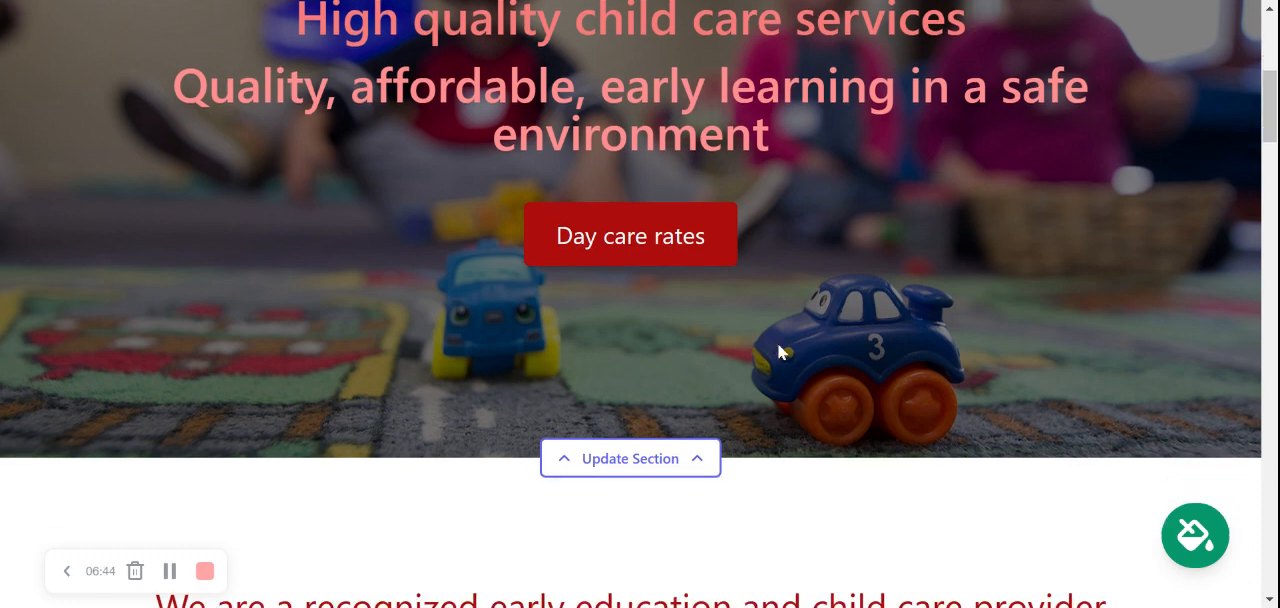
left_click(661, 462)
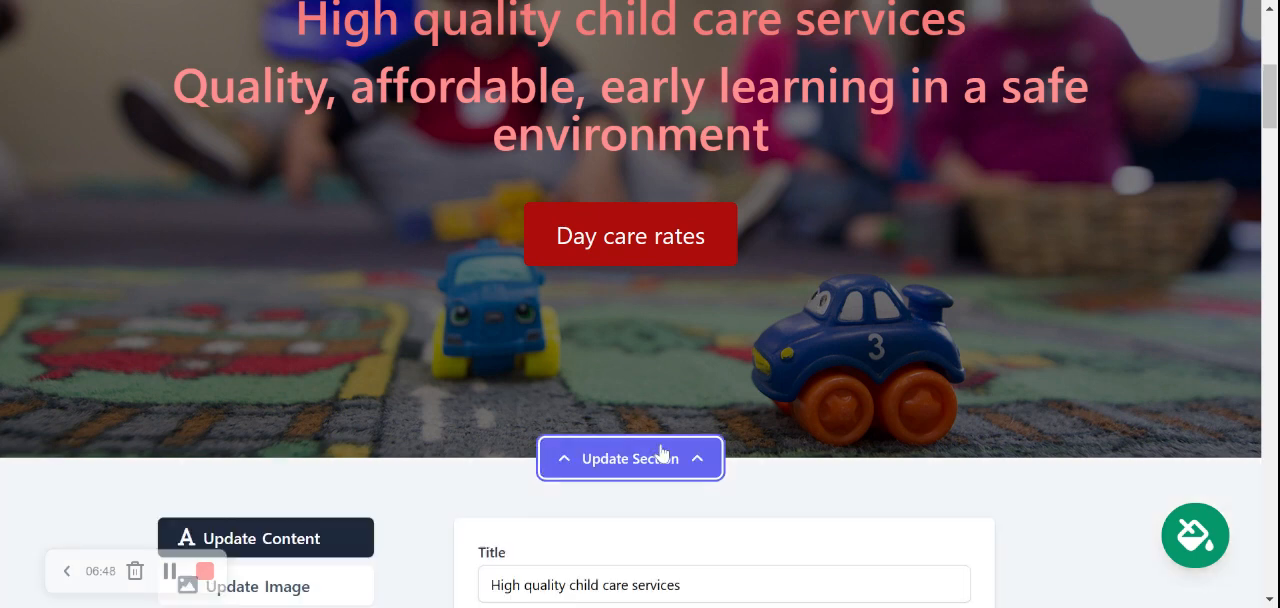
scroll(659, 454, "down", 2)
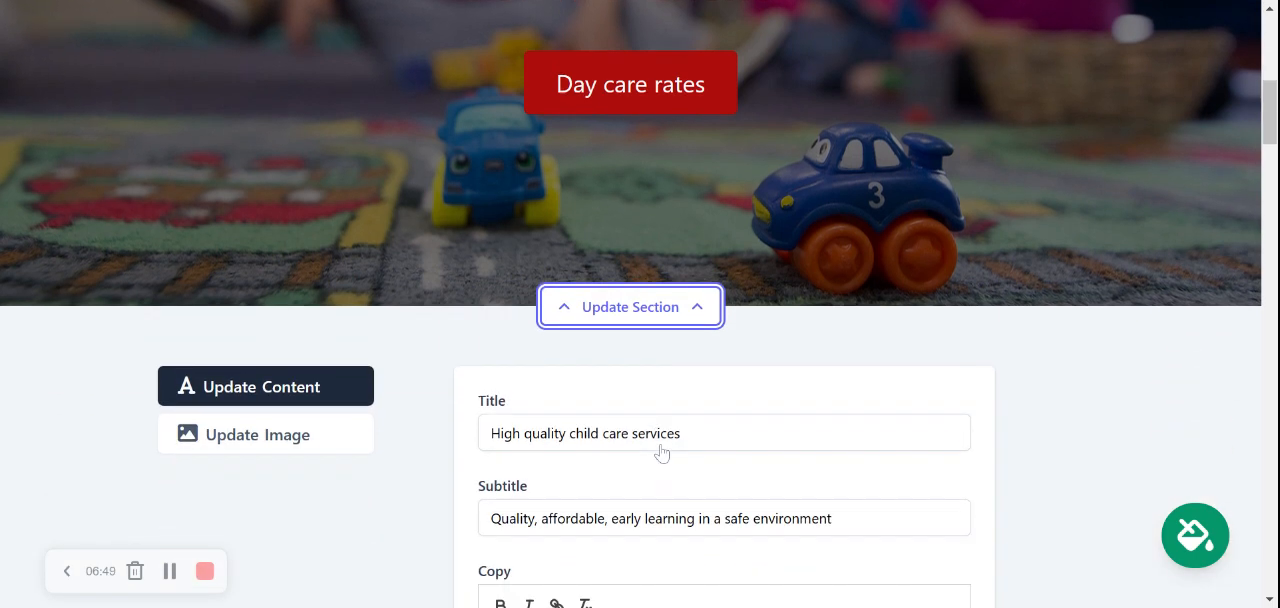
left_click(305, 434)
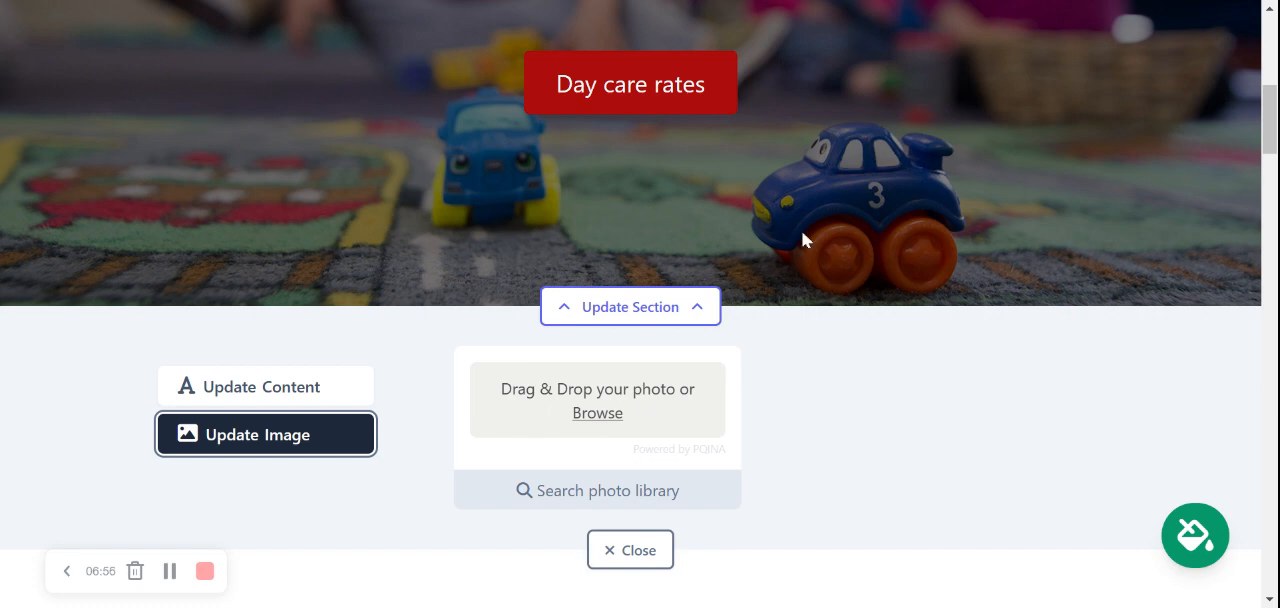
left_click(580, 492)
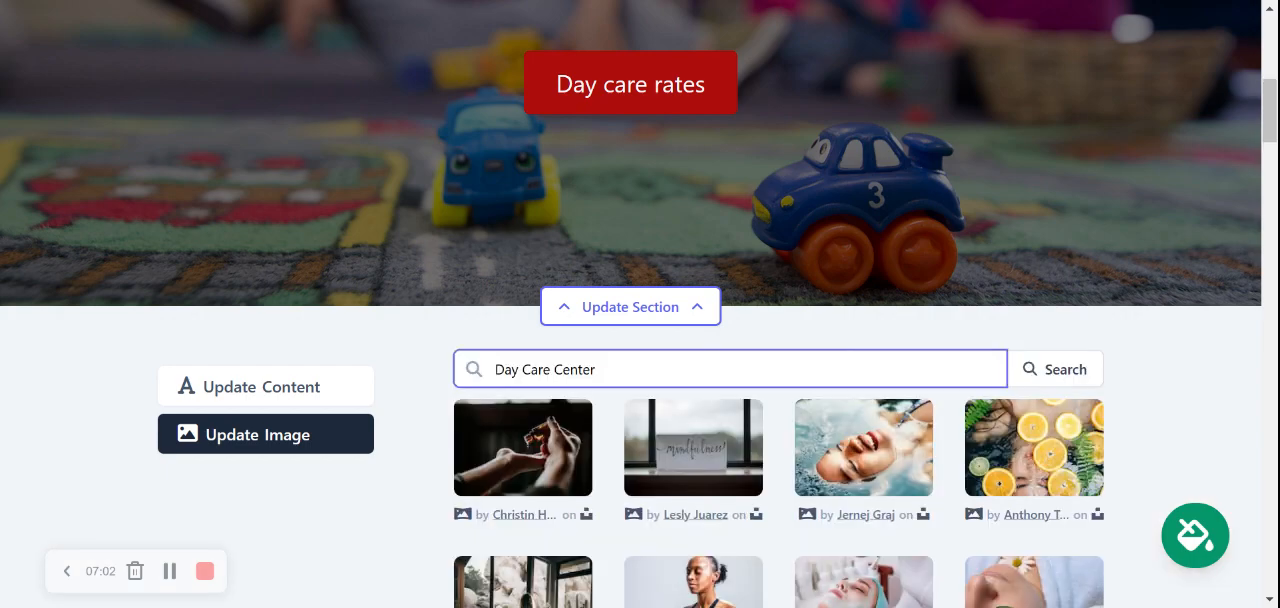
left_click_drag(1270, 111, 1270, 139)
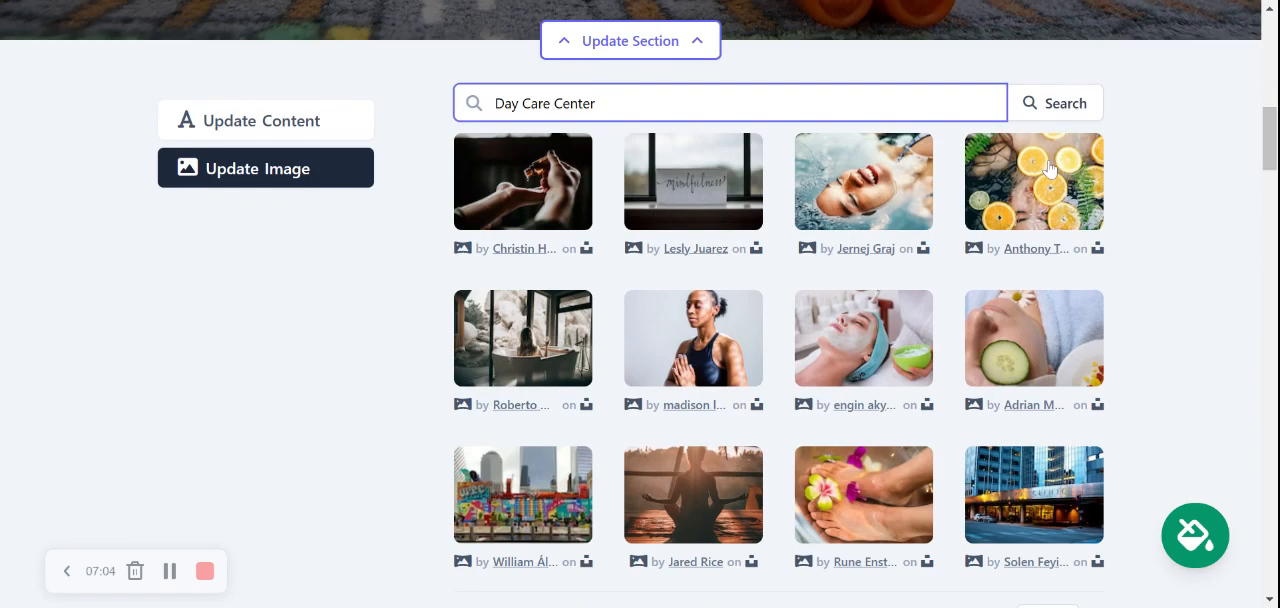
Search the photo library for "Day Care" and select the photo of the girl writing at a desk for the hero section
key("ctrl+shift+Left")
key("BackSpace")
left_click(1053, 113)
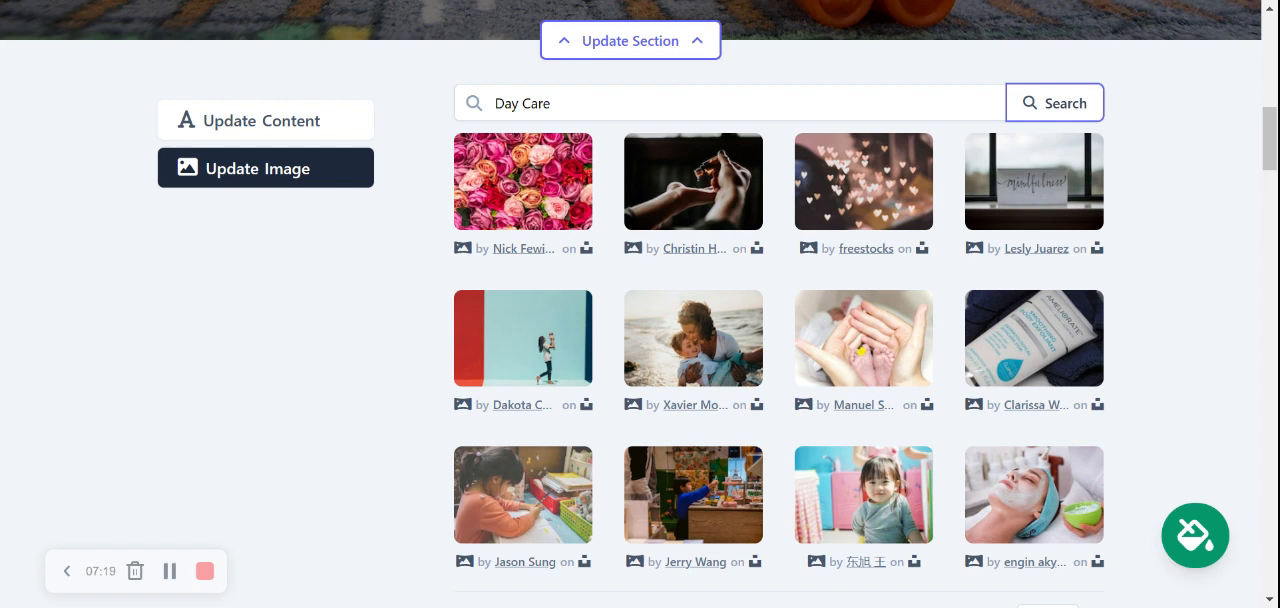
key("Return")
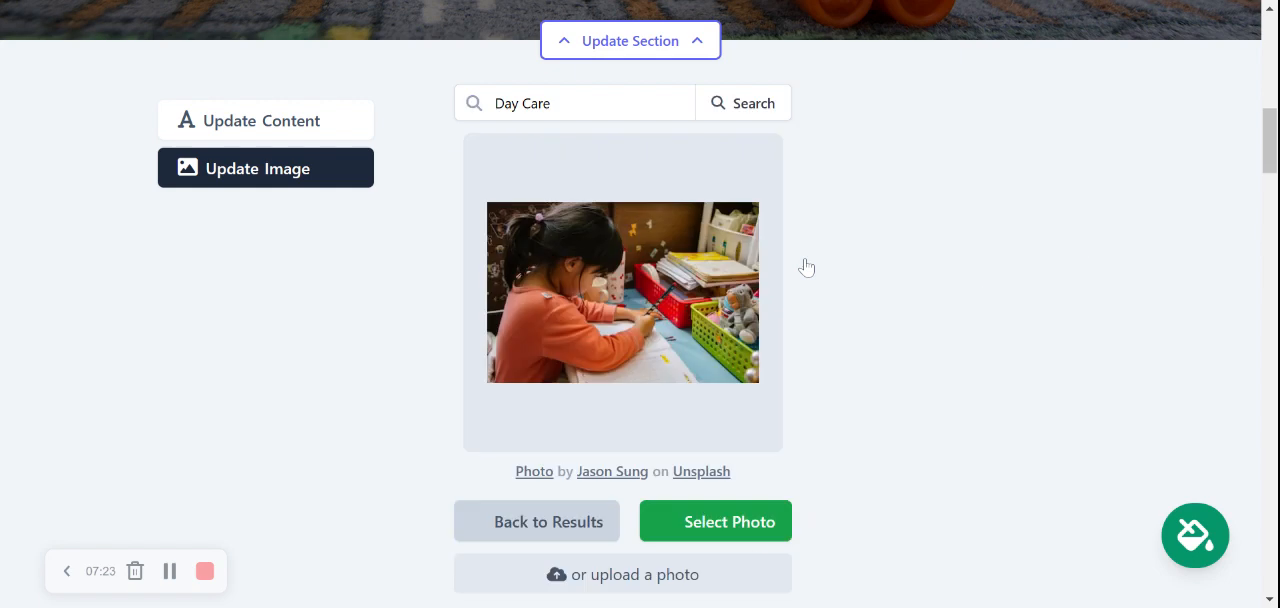
left_click(708, 528)
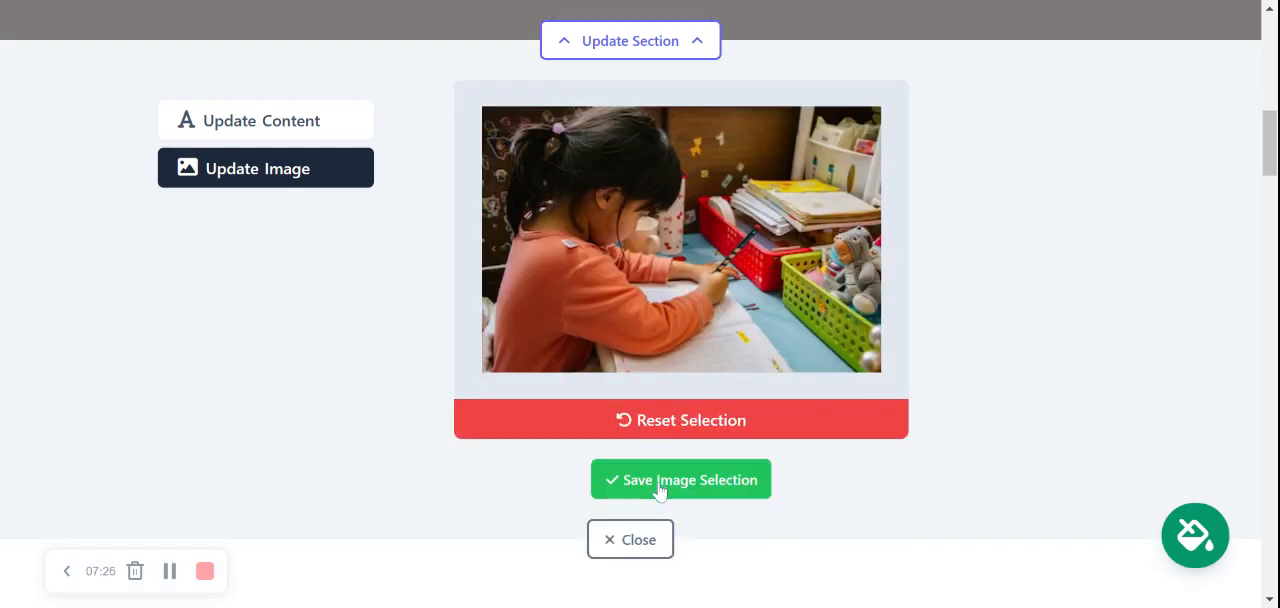
Save the photo of the girl writing at a desk as the hero section's image and check it on the page
left_click(660, 488)
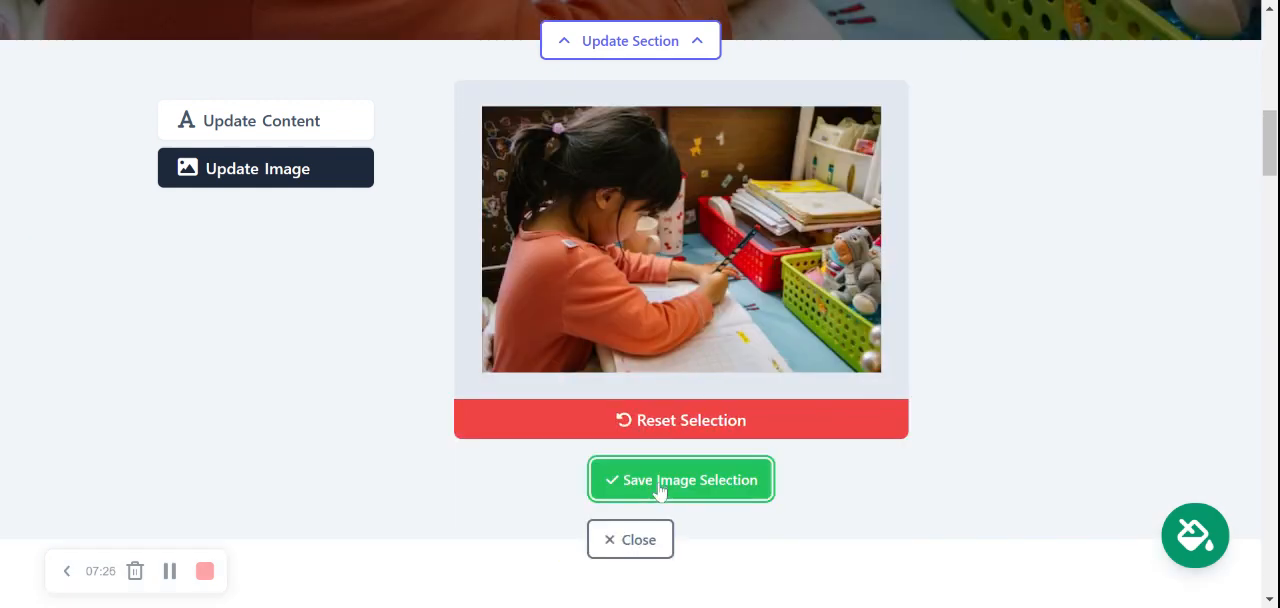
left_click(657, 484)
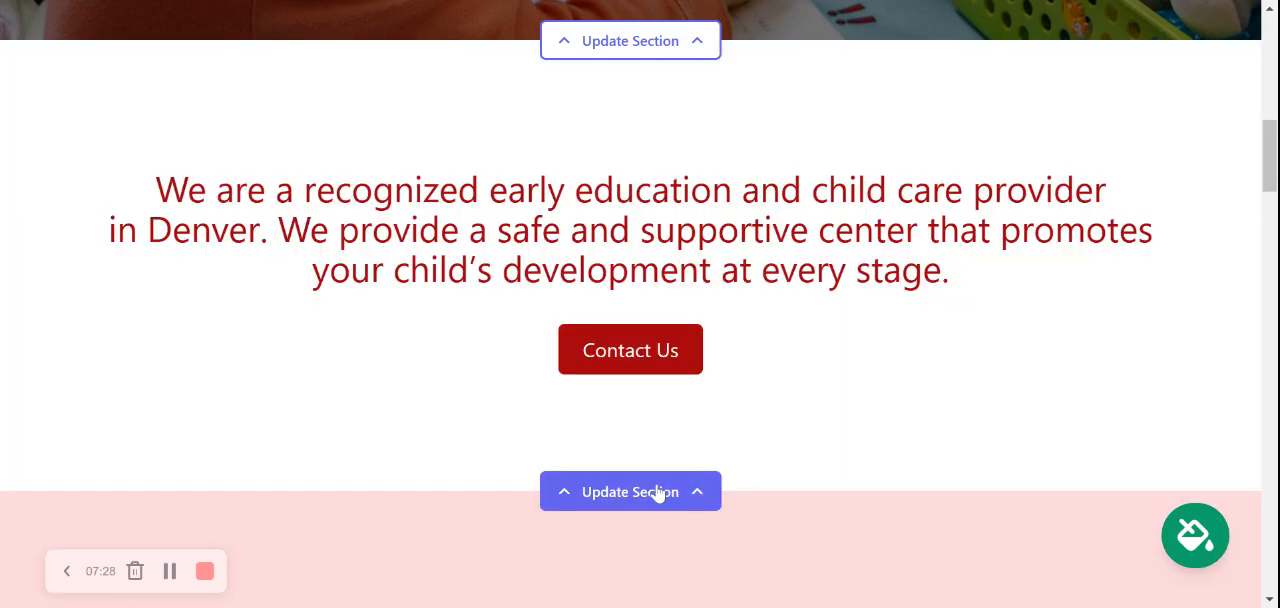
scroll(657, 492, "up", 10)
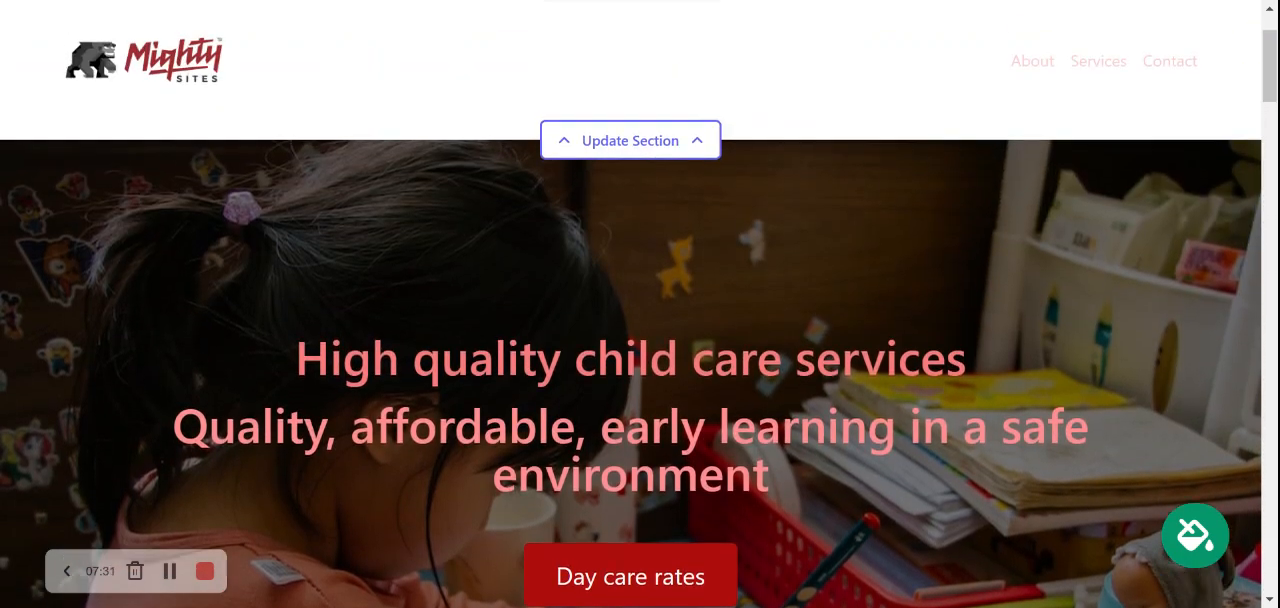
scroll(640, 304, "down", 5)
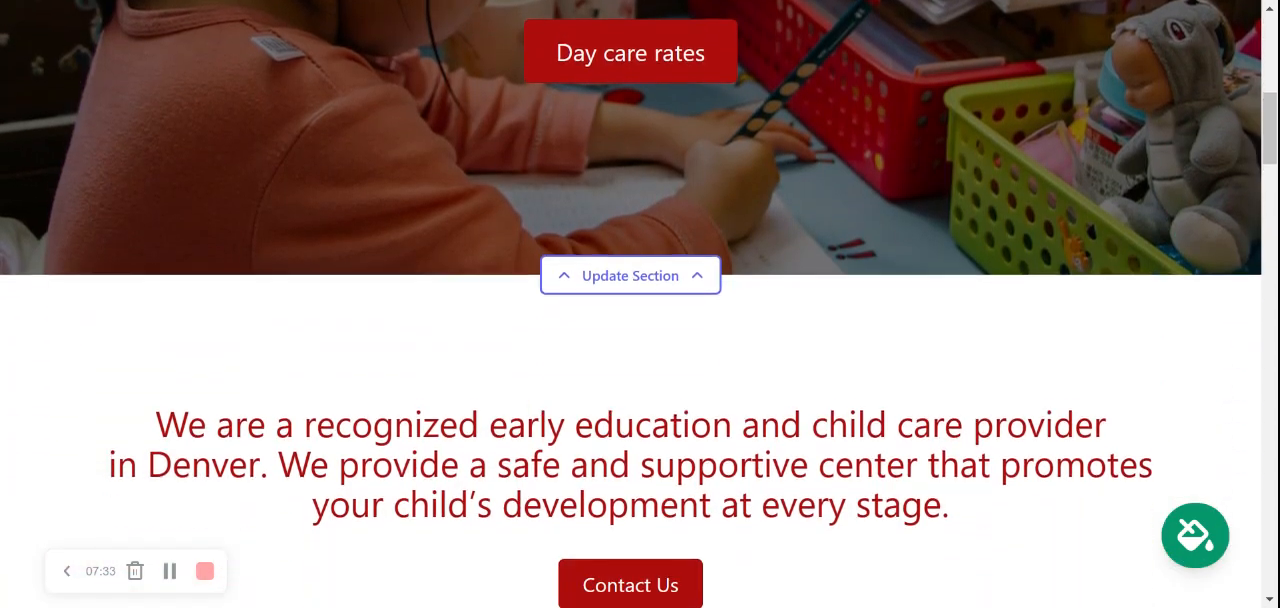
scroll(397, 362, "down", 3)
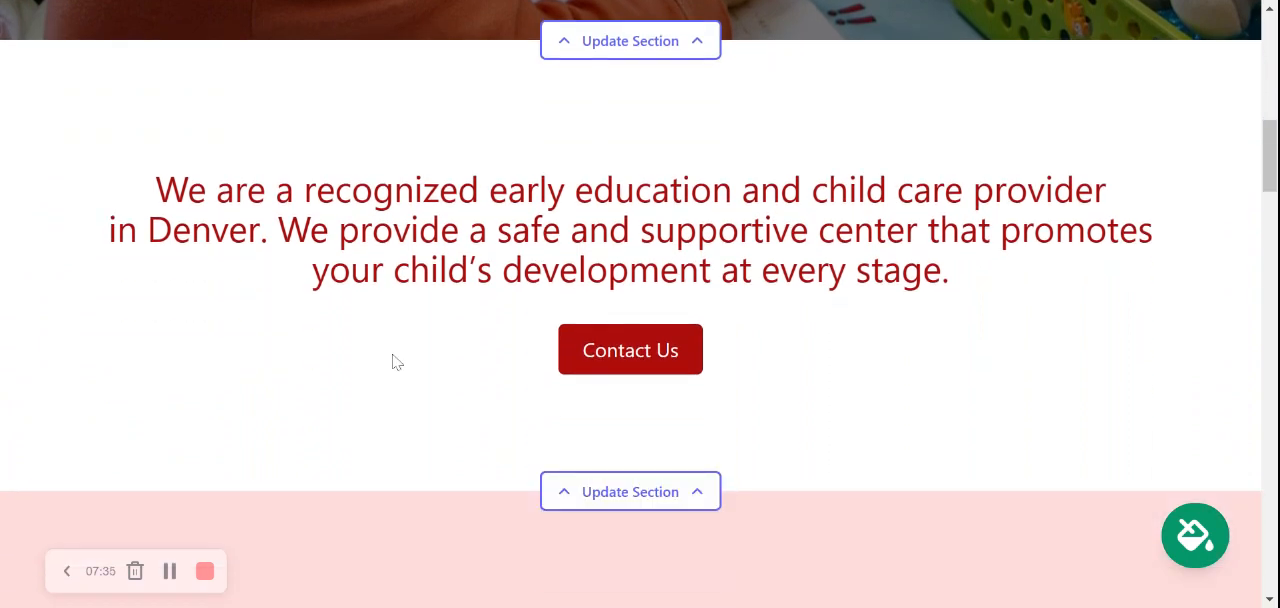
Open the settings of the section introducing the Denver child care provider and review its copy and button text
left_click_drag(138, 186, 983, 283)
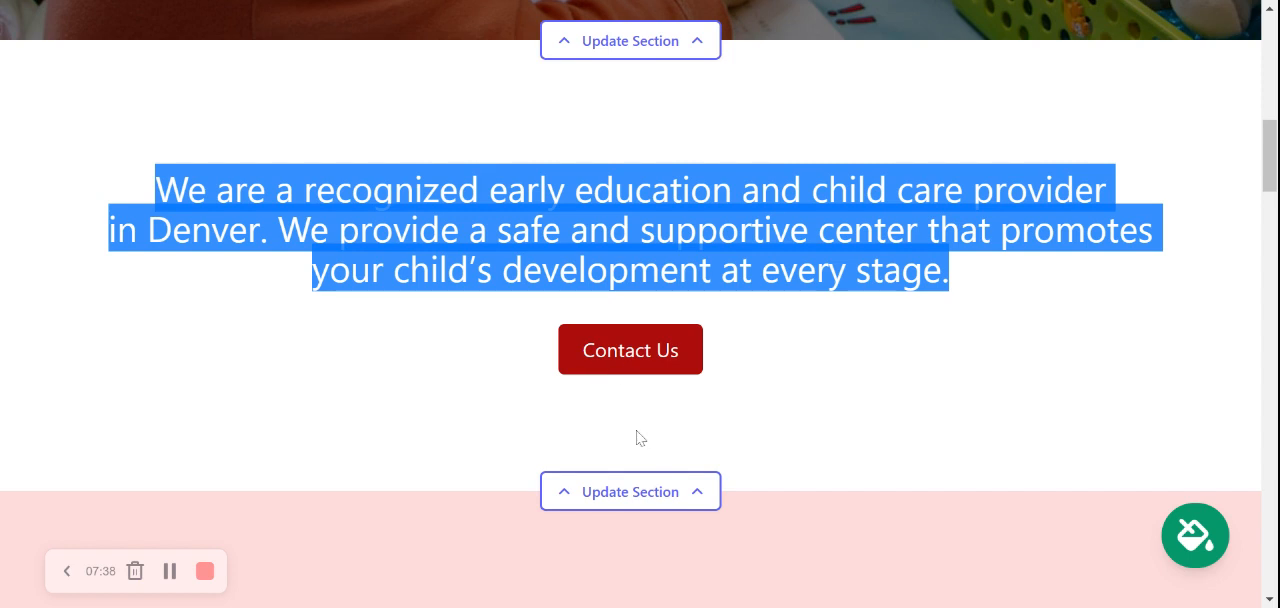
left_click(655, 492)
scroll(780, 294, "down", 1)
scroll(640, 304, "down", 2)
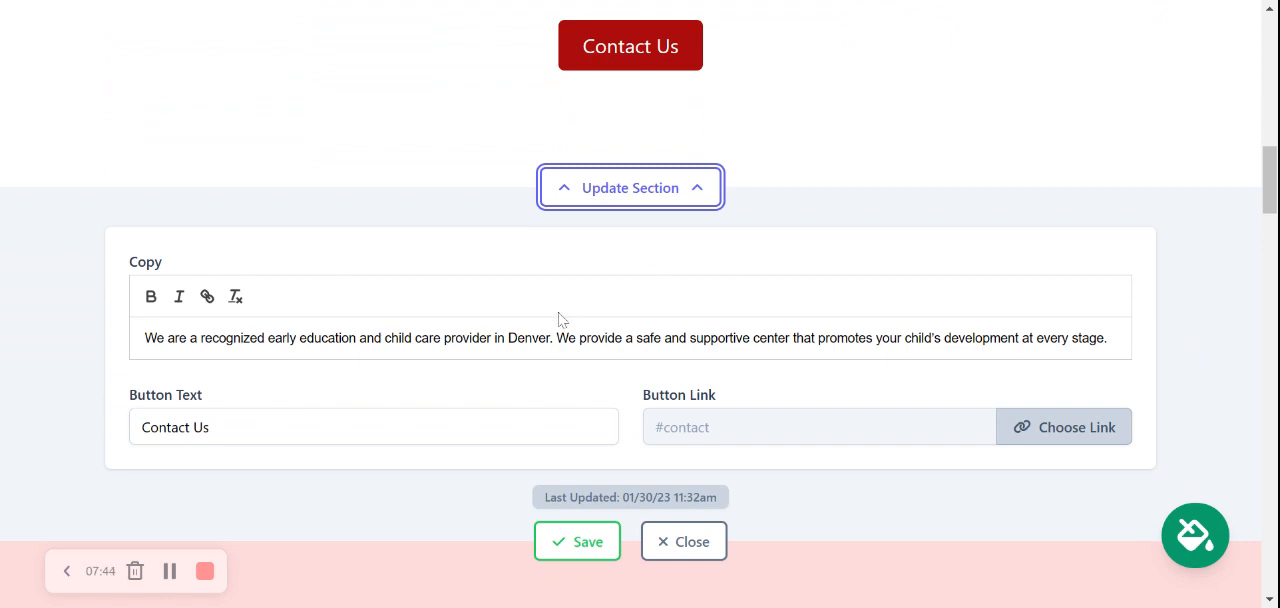
triple_click(586, 338)
left_click(374, 427)
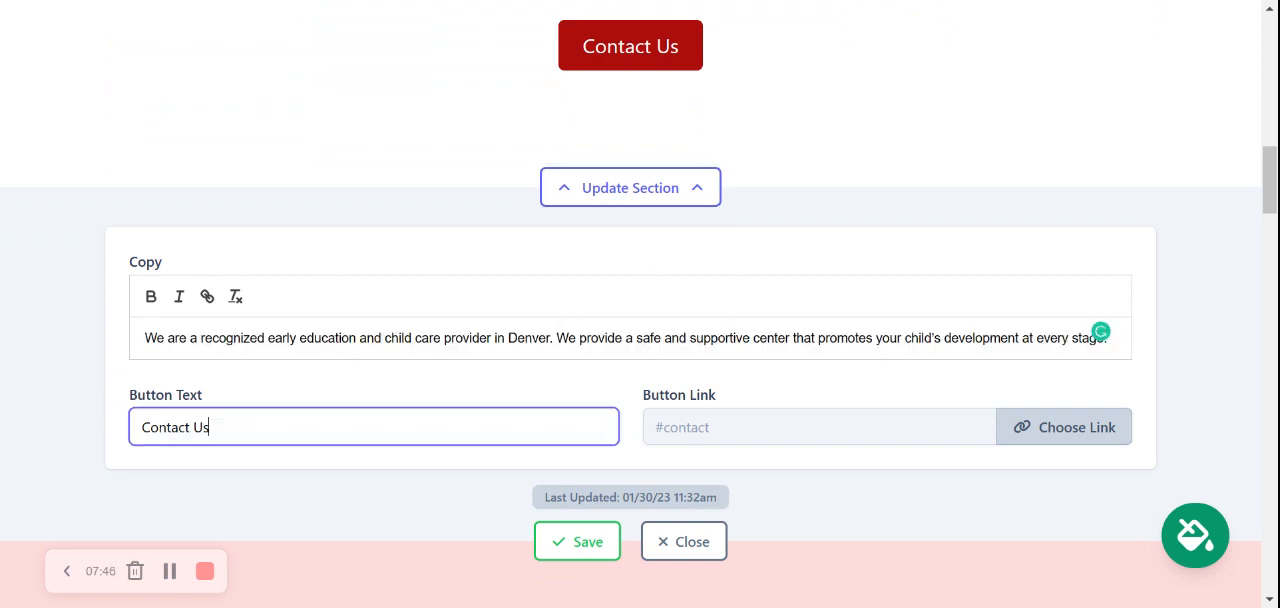
left_click(506, 403)
scroll(506, 403, "up", 1)
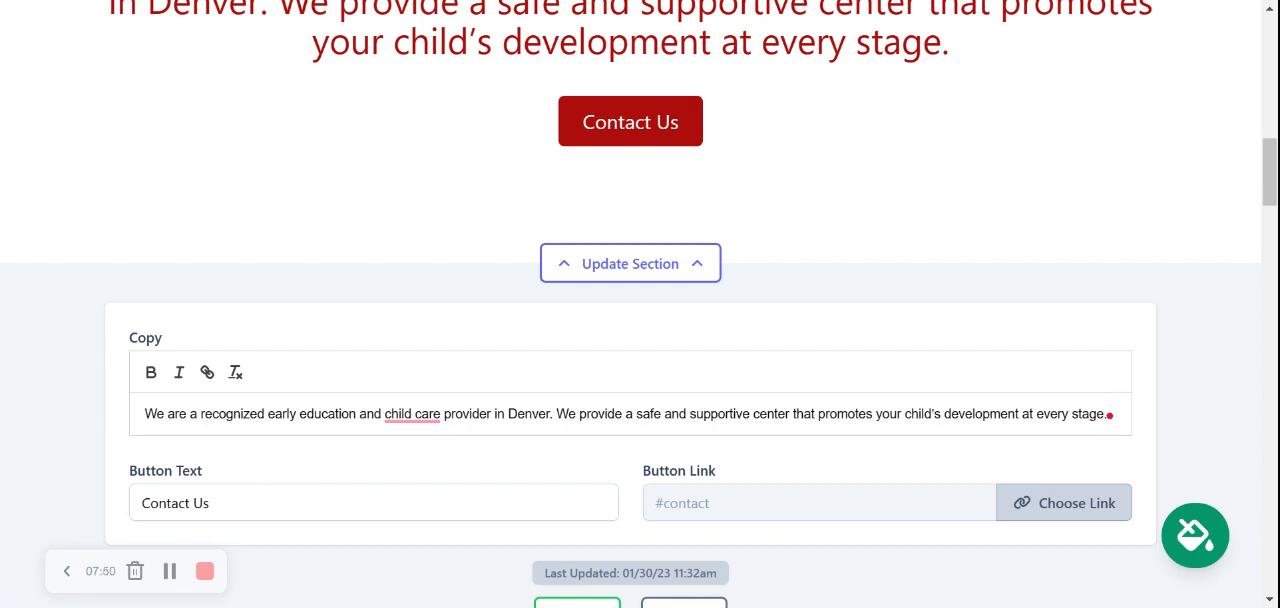
Change the introduction section's button text to "View our rates"
left_click(374, 503)
key("ctrl+a")
type("View our r")
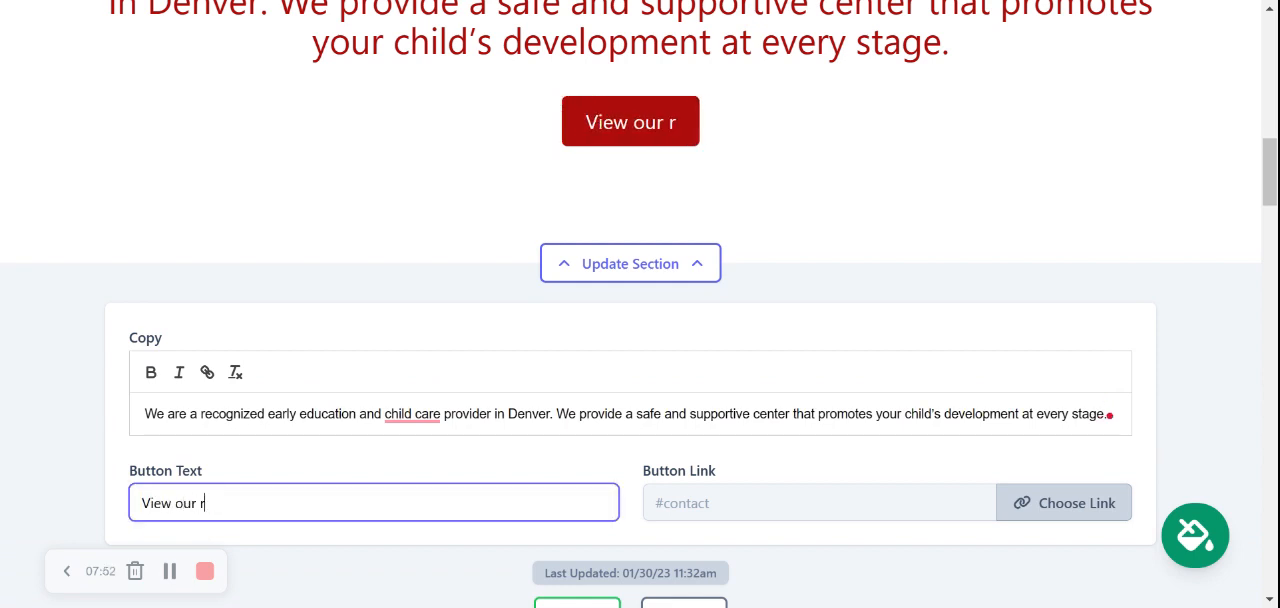
type("ates")
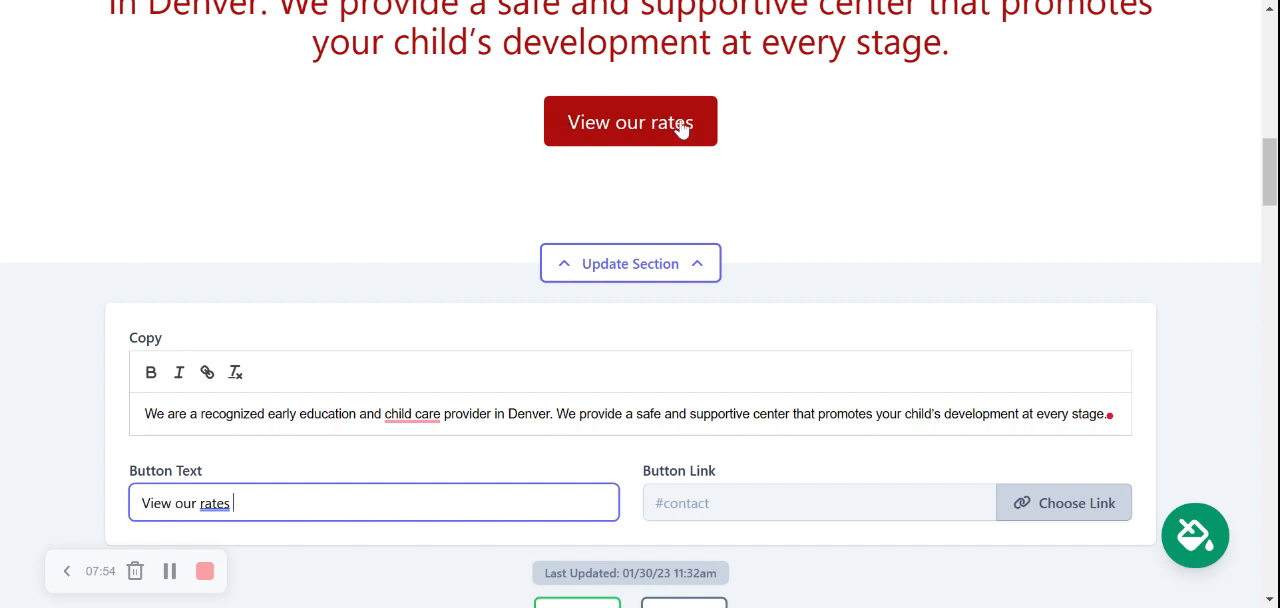
Link the button to the Click to Email action, exploring the website-location, call and PDF file link options as well
left_click(1034, 519)
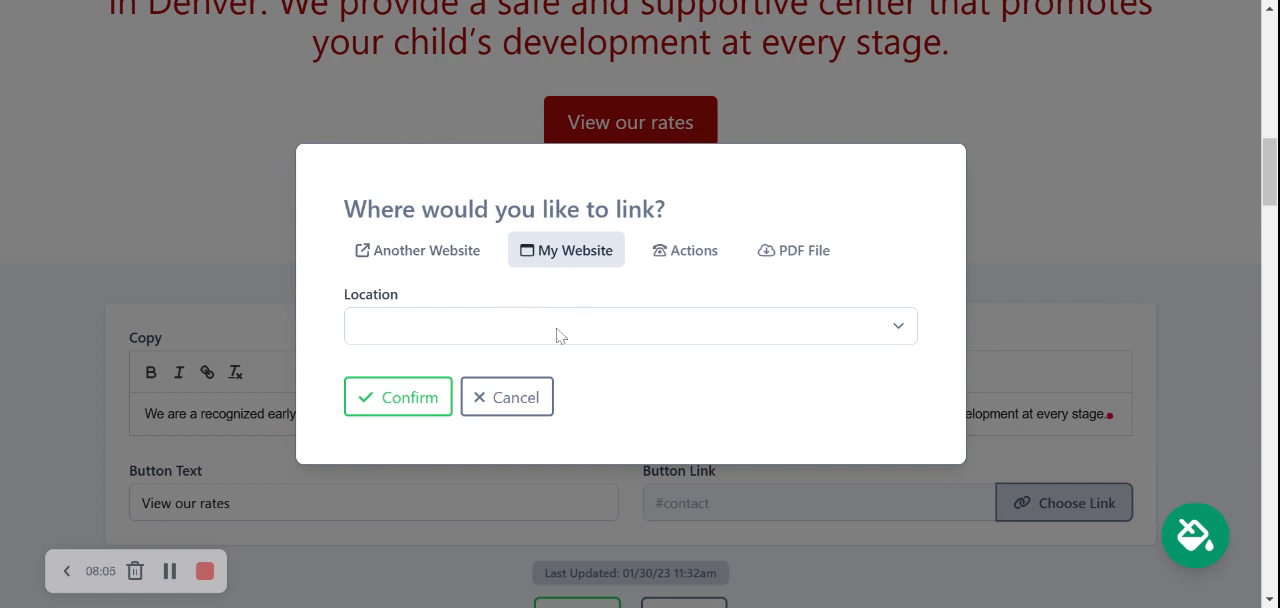
left_click(604, 341)
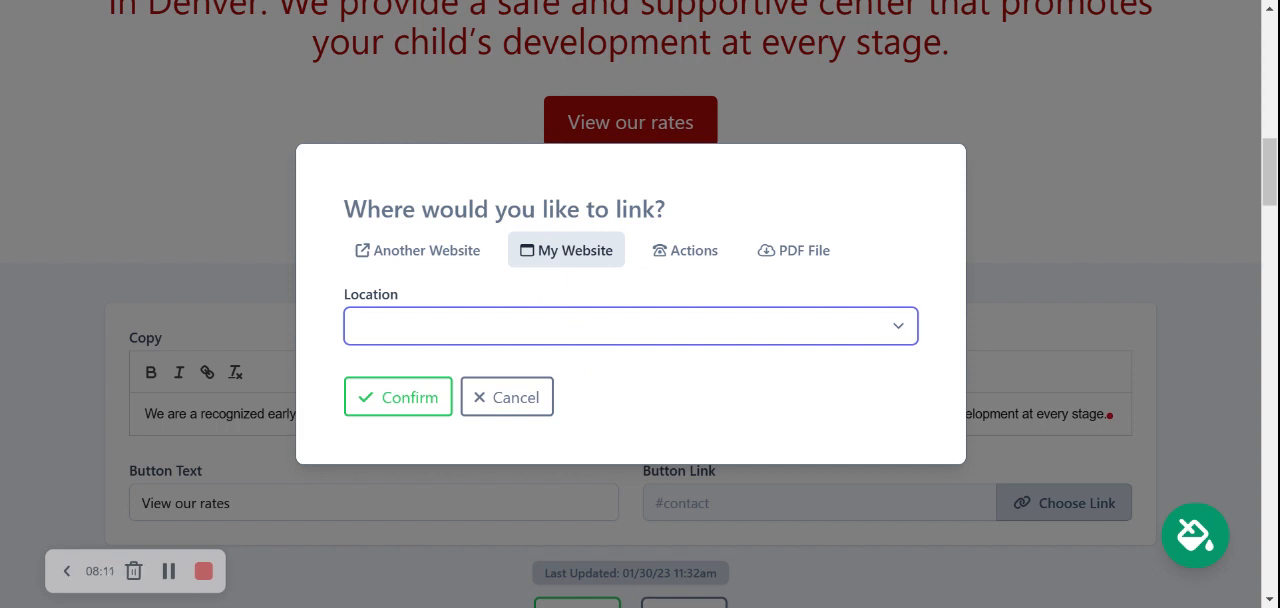
left_click(686, 251)
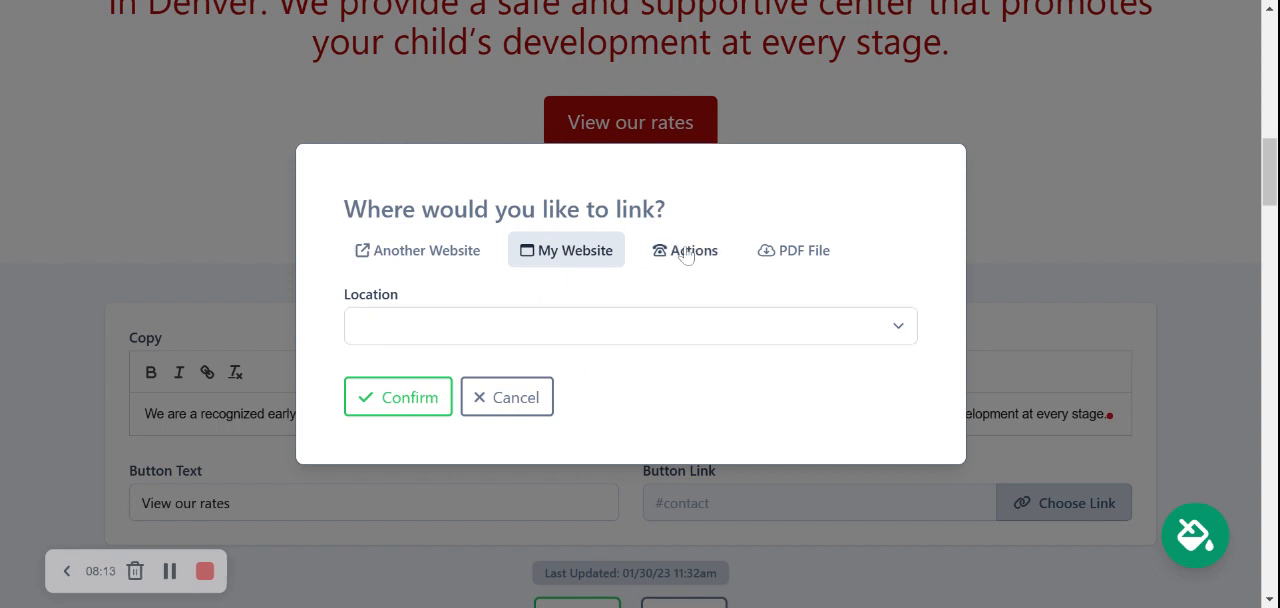
left_click(686, 255)
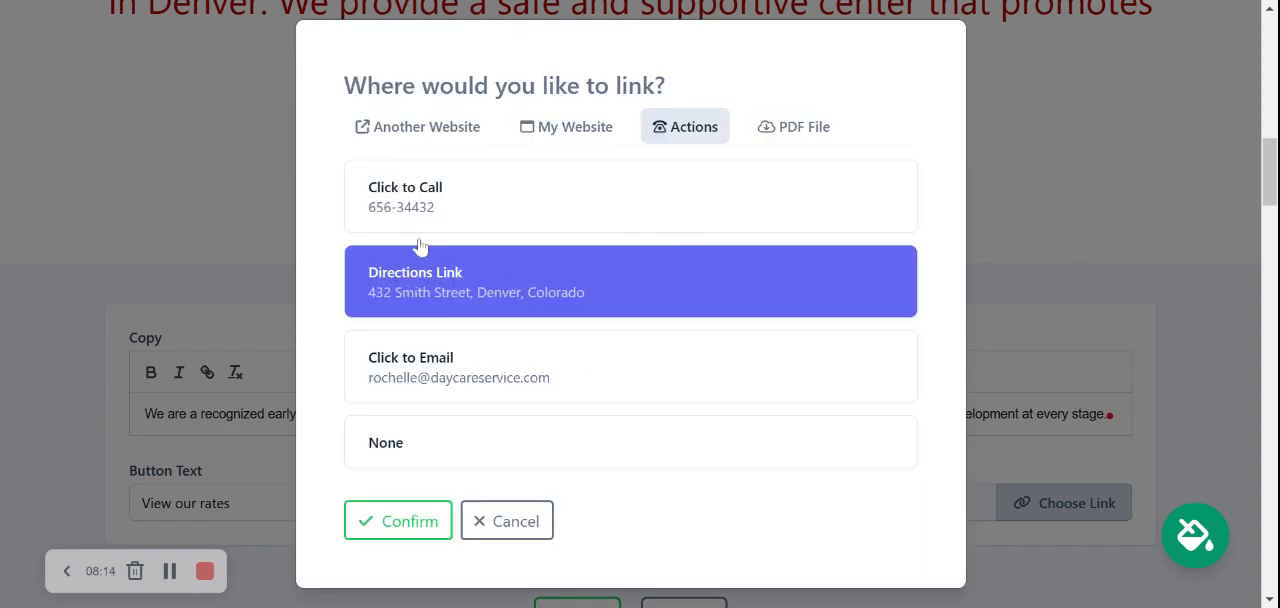
left_click(386, 192)
left_click(462, 362)
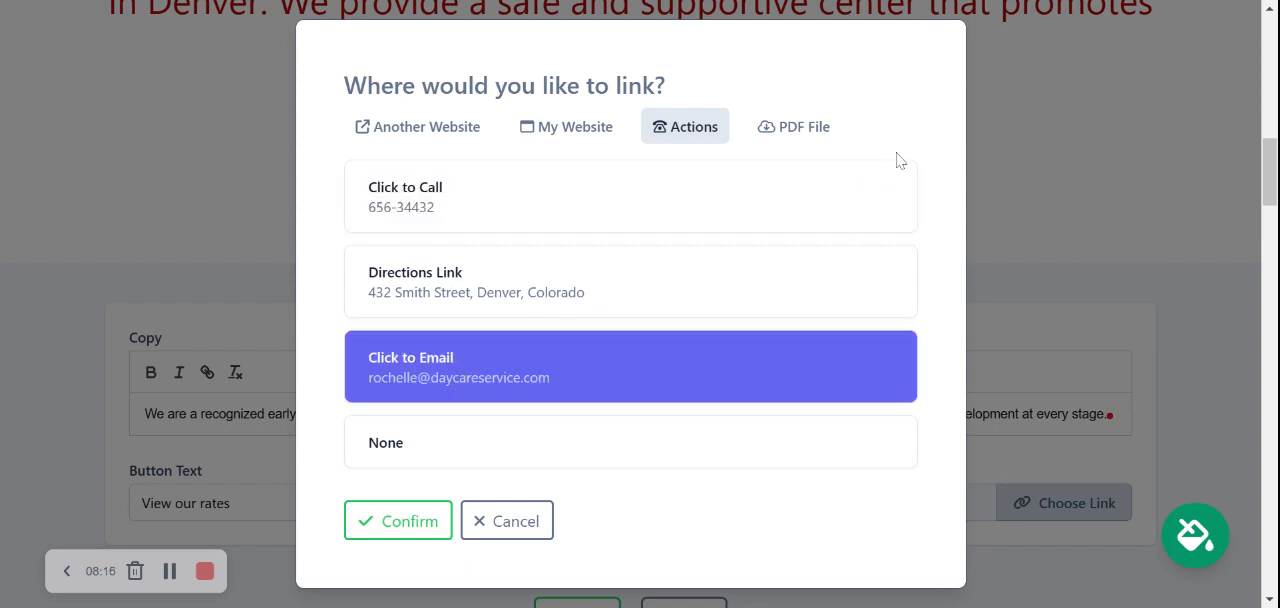
left_click(800, 140)
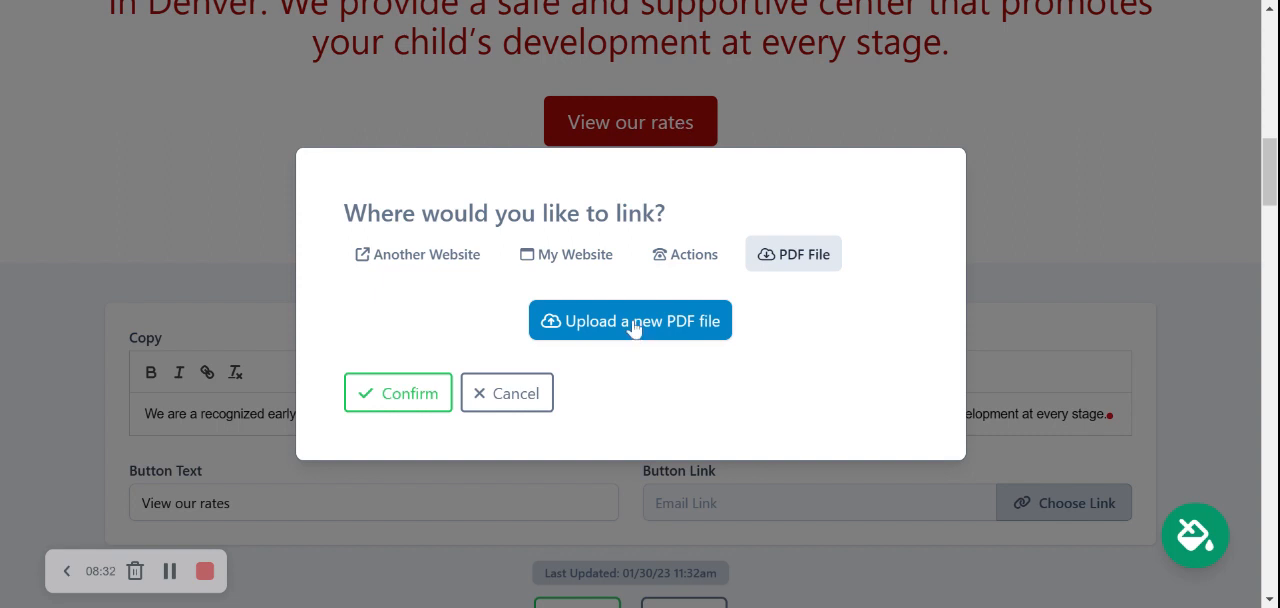
left_click(505, 394)
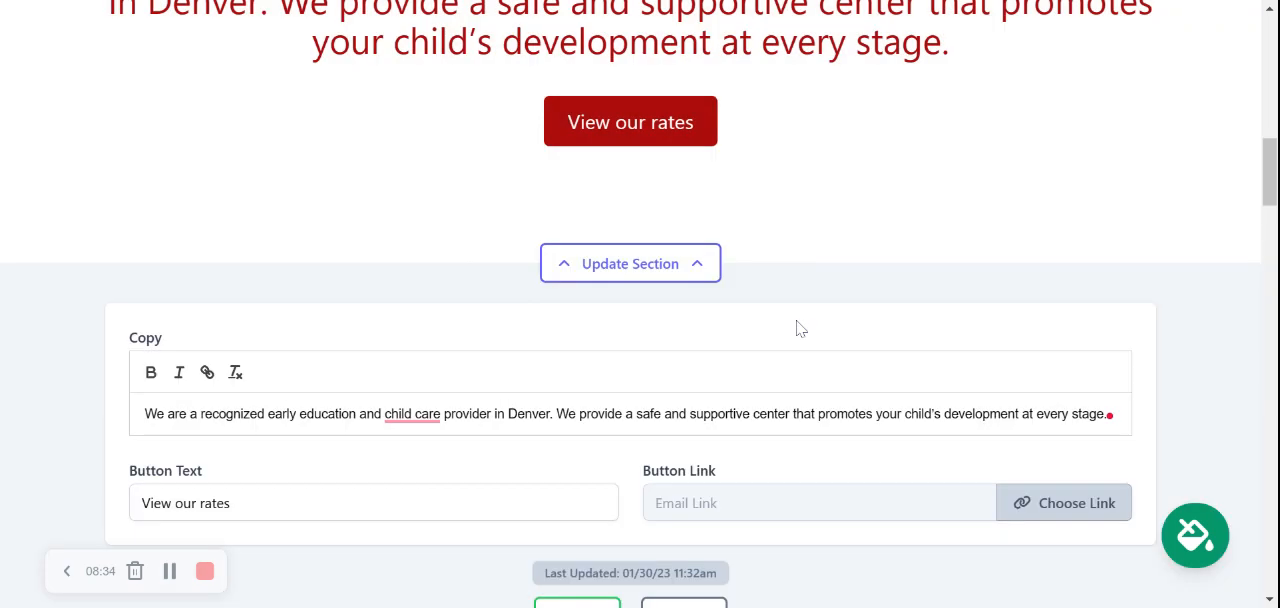
Save the introduction section's new button text and link, and close its settings
scroll(800, 328, "down", 2)
left_click(588, 470)
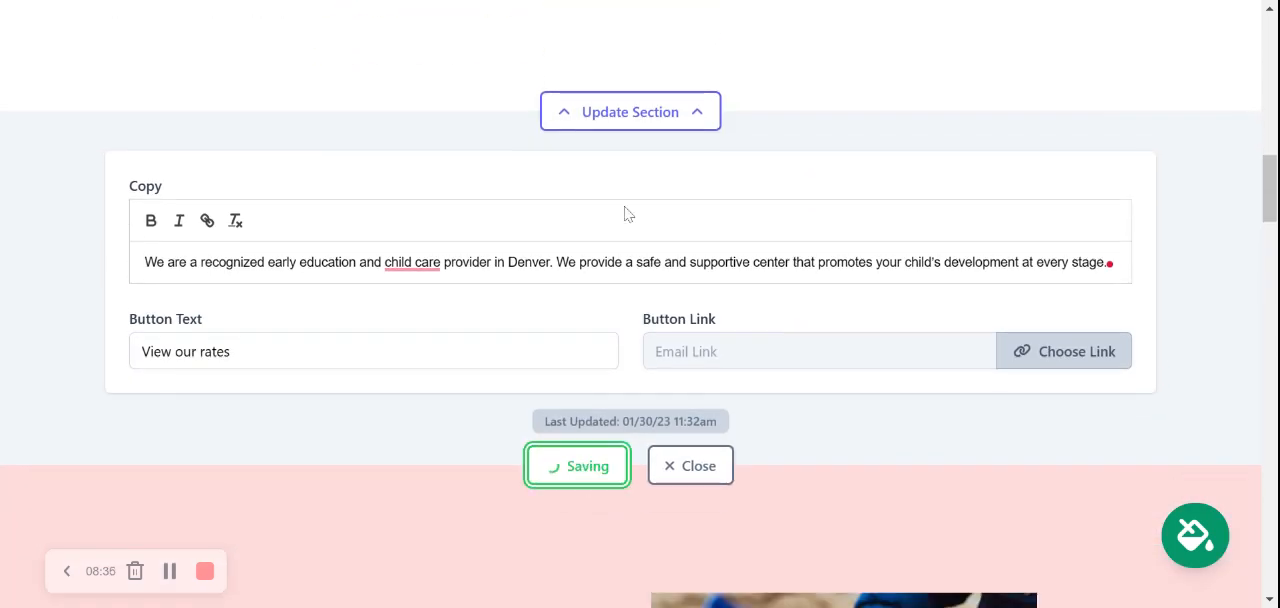
scroll(624, 212, "down", 1)
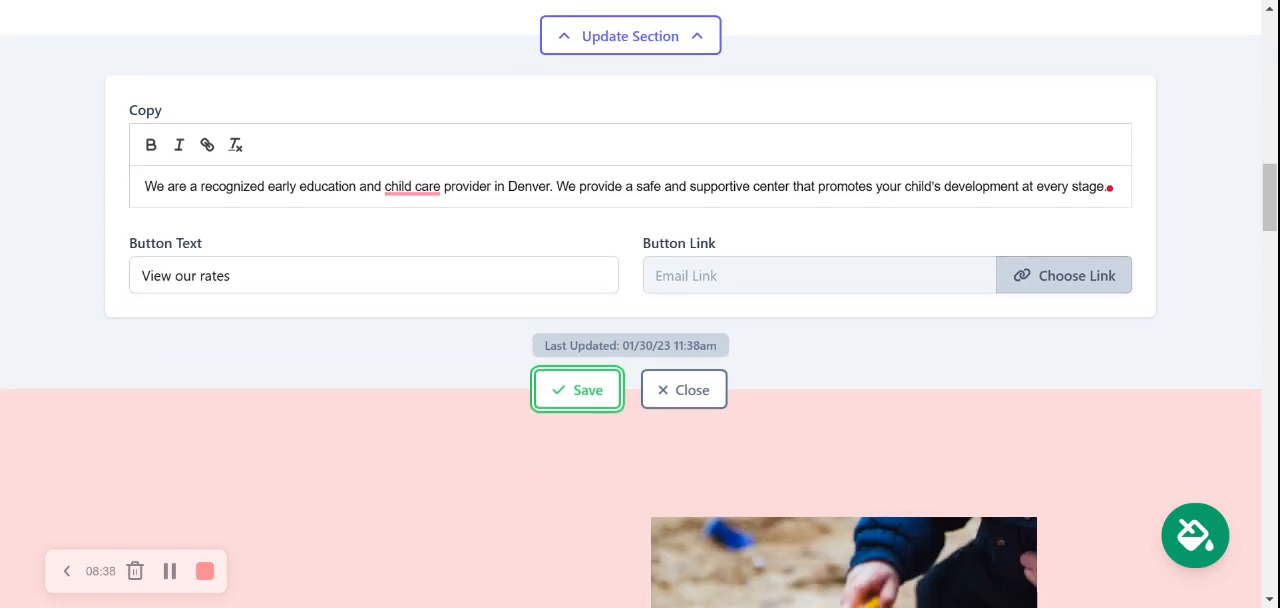
left_click(690, 390)
Review the About Us text, its toy truck photo and the full-width photo of a child drawing below it
scroll(694, 394, "down", 2)
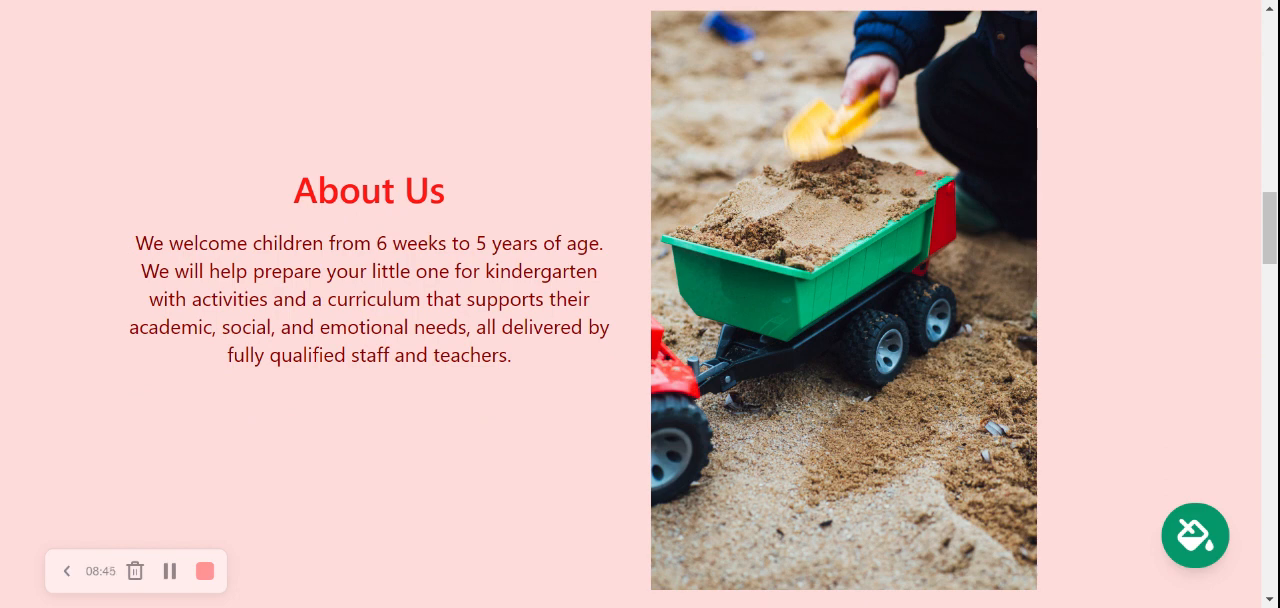
left_click_drag(533, 366, 106, 249)
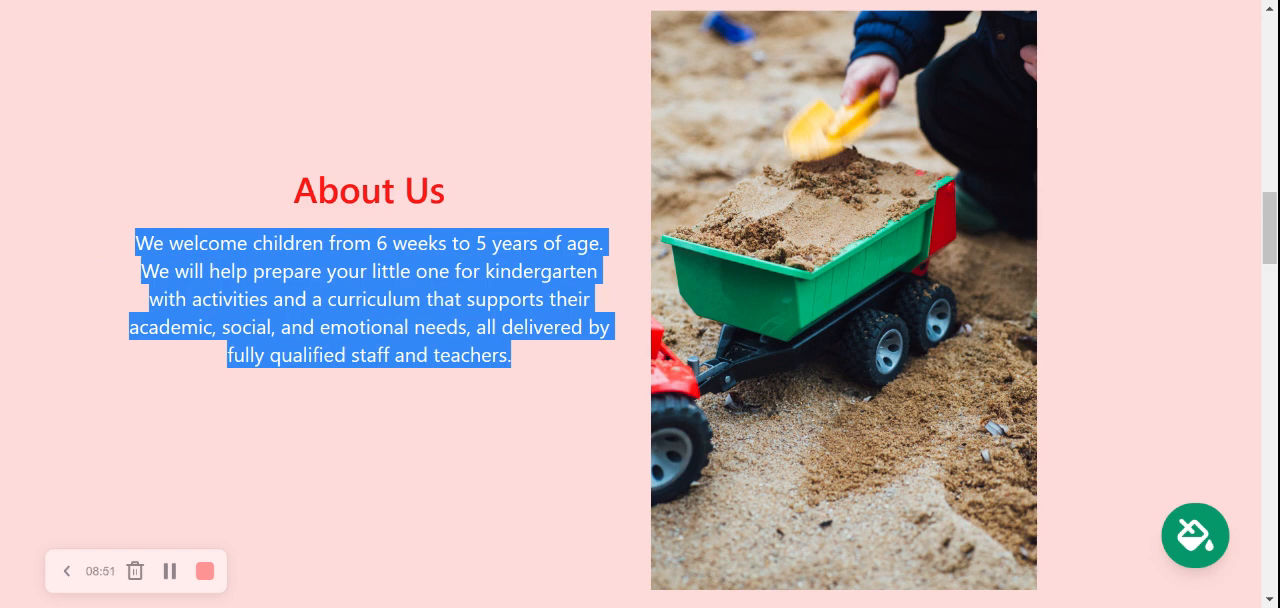
left_click(248, 217)
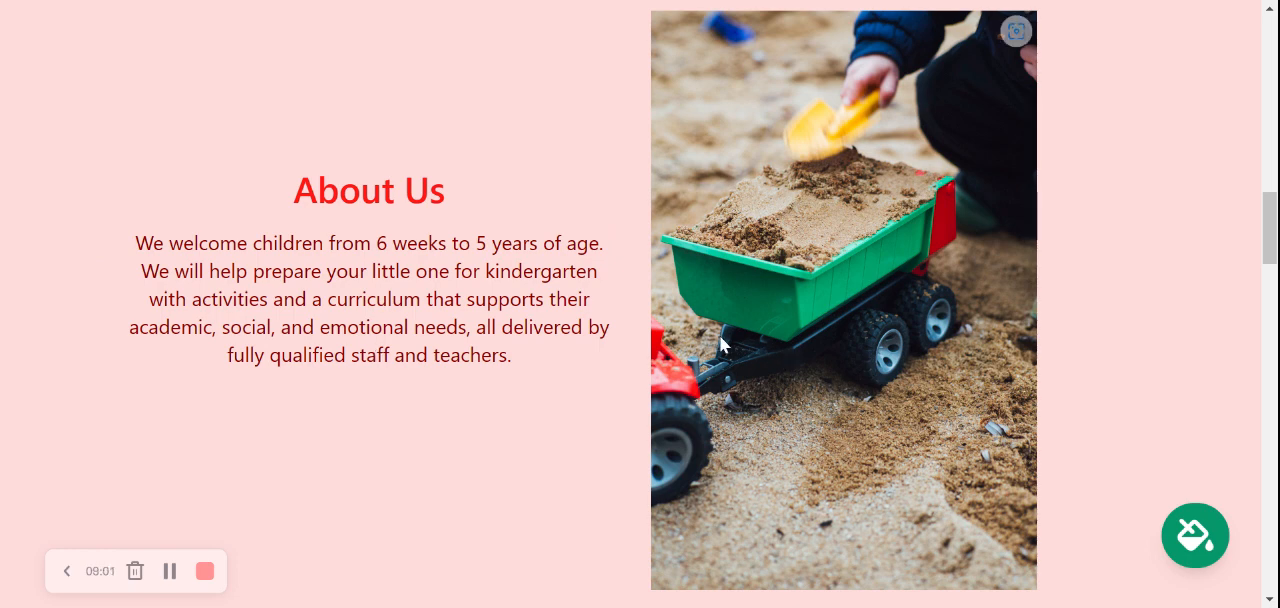
scroll(719, 335, "down", 1)
scroll(720, 340, "down", 2)
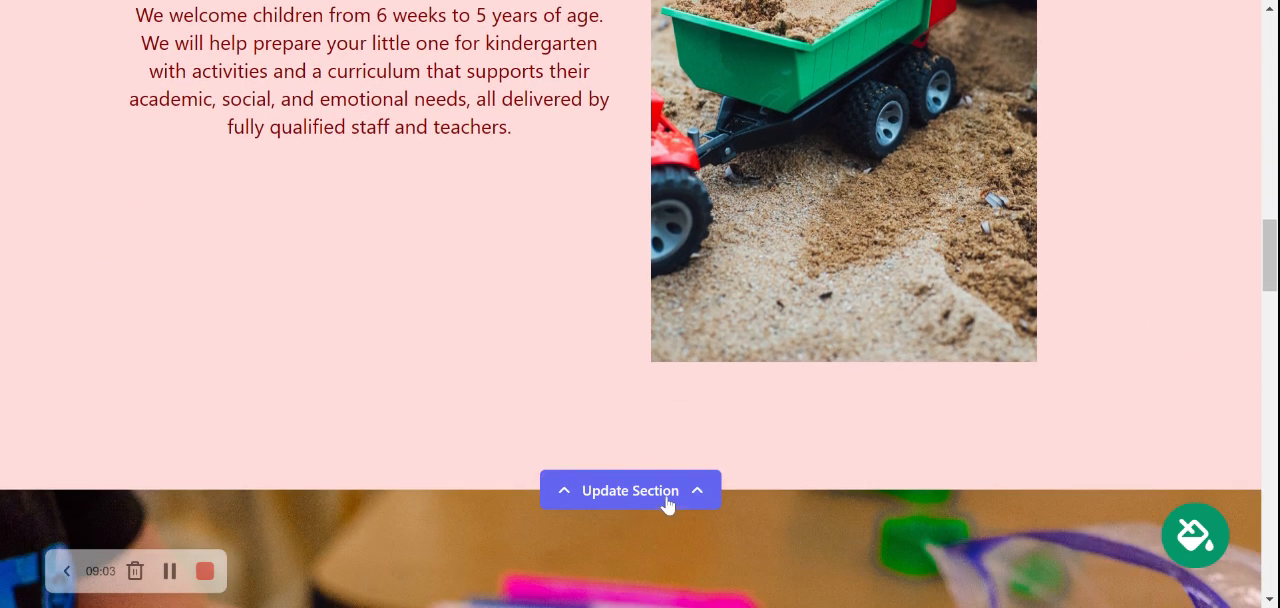
scroll(438, 352, "down", 5)
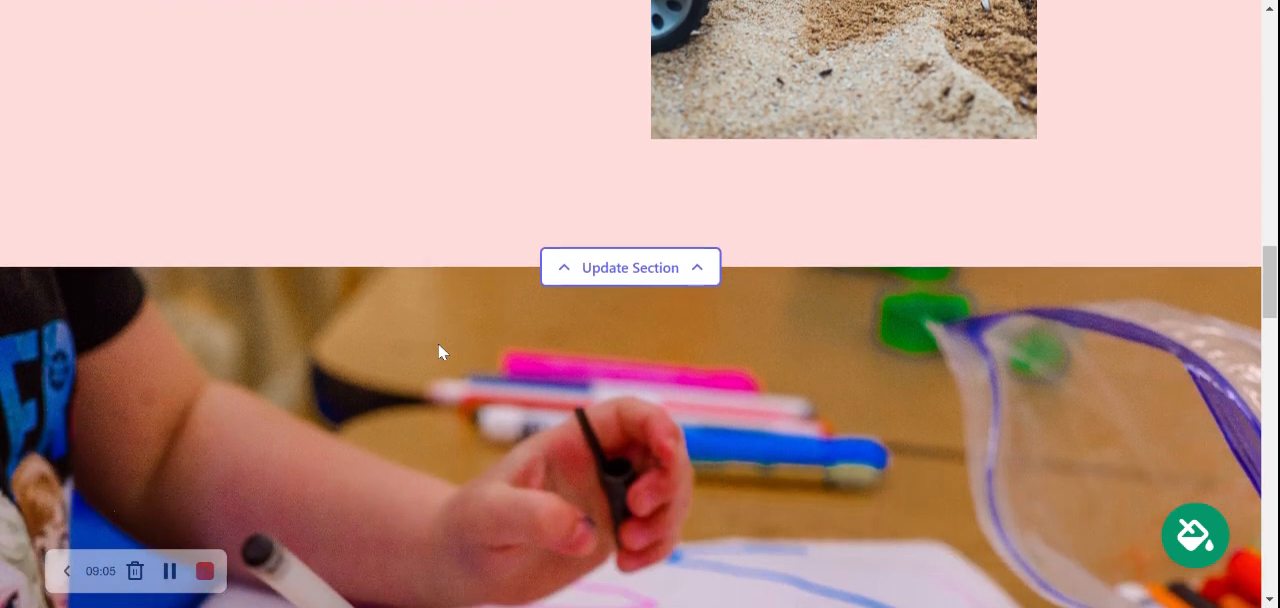
scroll(438, 343, "down", 1)
scroll(438, 343, "up", 2)
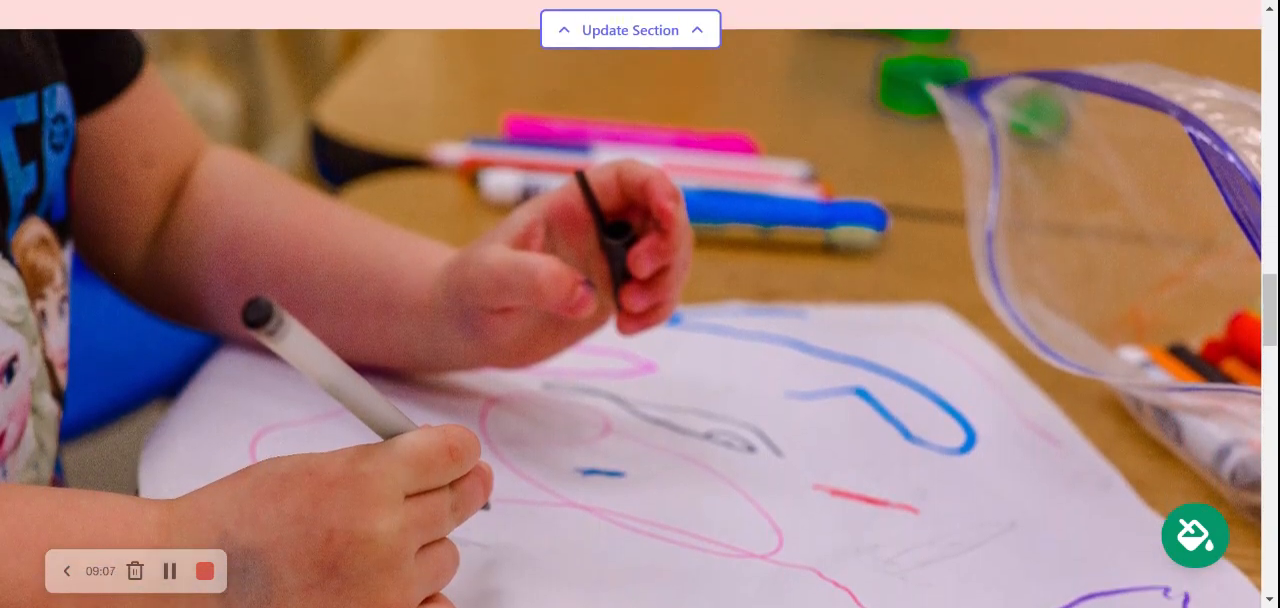
scroll(438, 343, "down", 1)
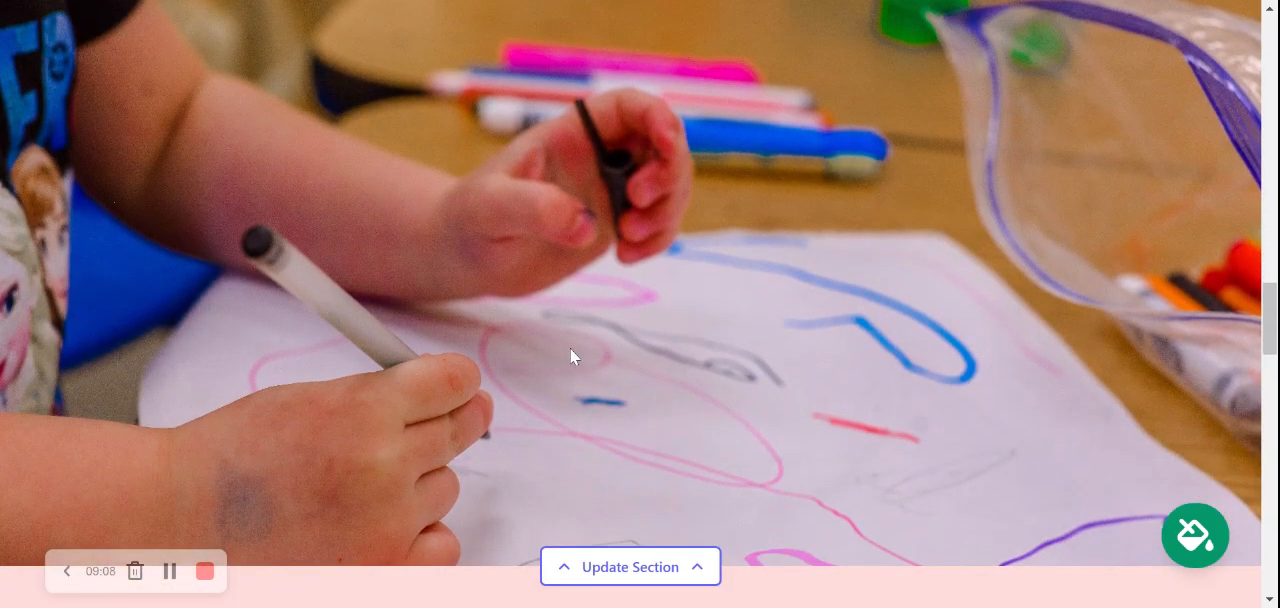
Look at the photo upload and library options of the child drawing section, and close its settings
left_click(697, 565)
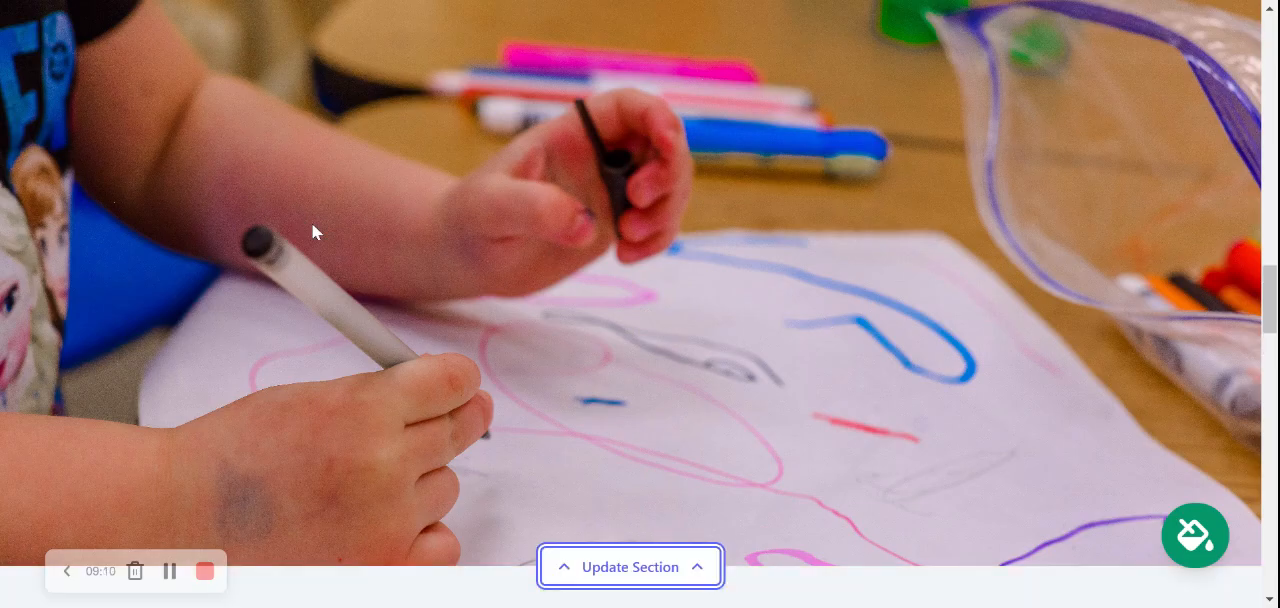
scroll(554, 363, "down", 2)
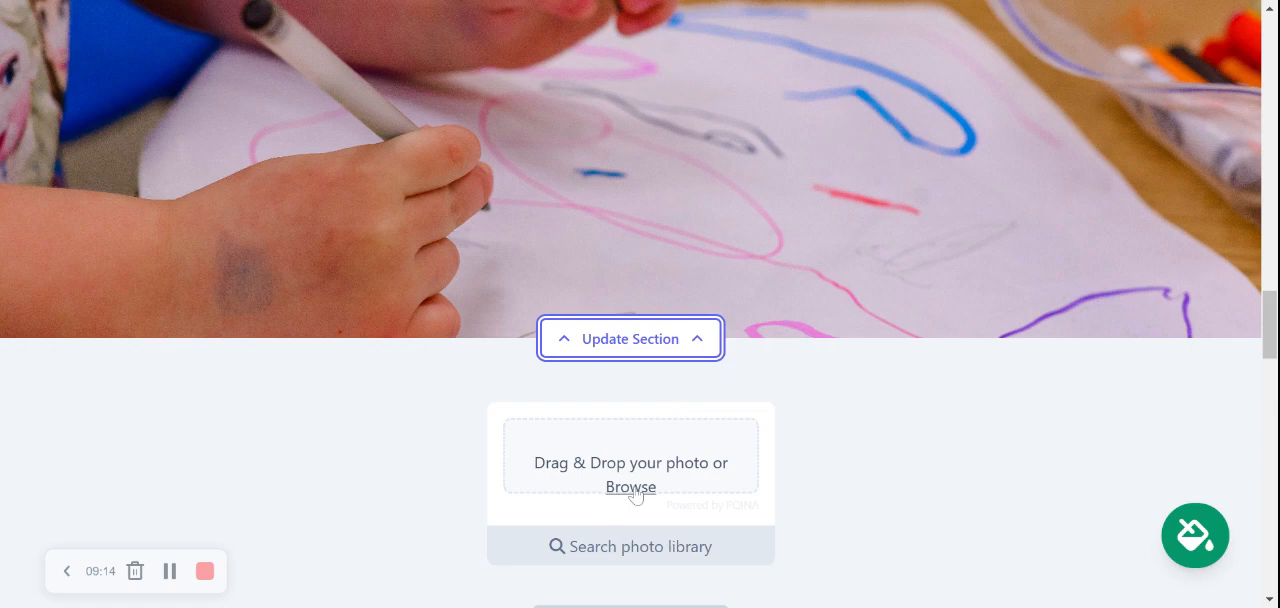
left_click(651, 349)
Examine the What We Offer section's Infant Room and Toddler program descriptions and its building blocks photo
scroll(840, 249, "down", 1)
scroll(838, 240, "down", 4)
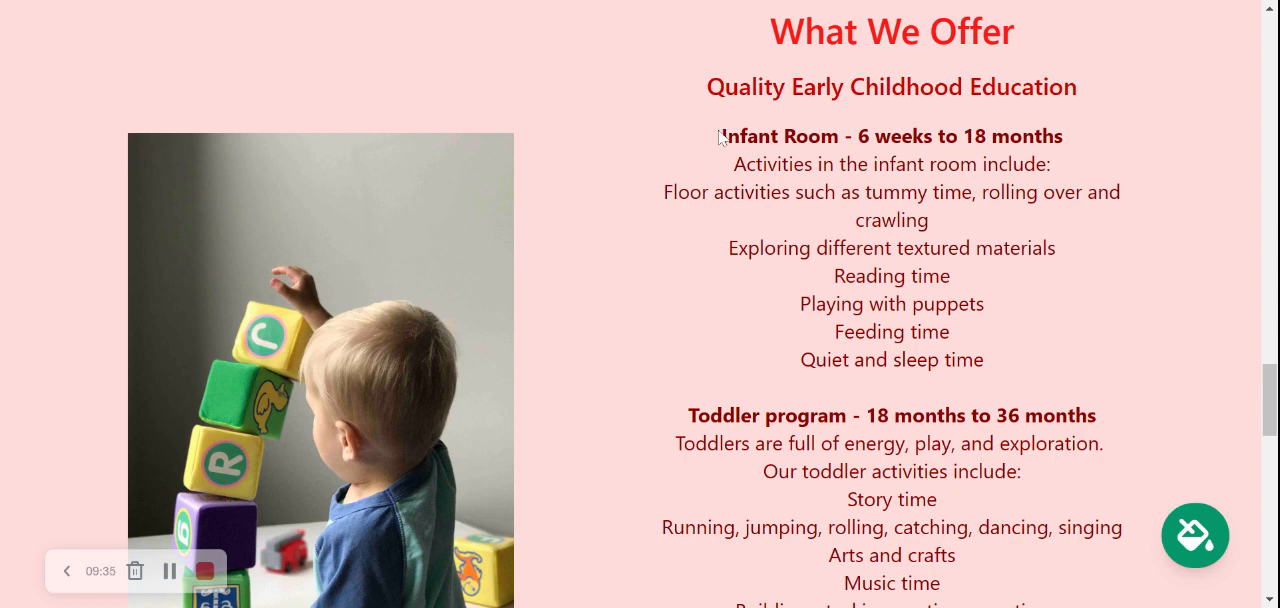
left_click_drag(737, 151, 988, 587)
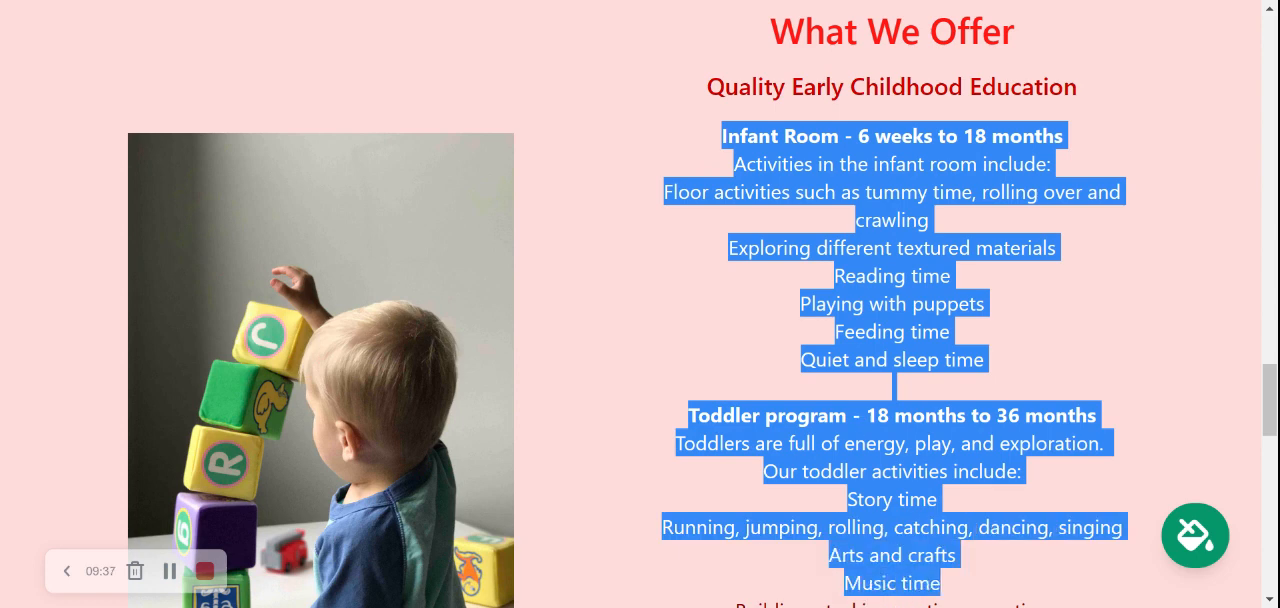
left_click(988, 587)
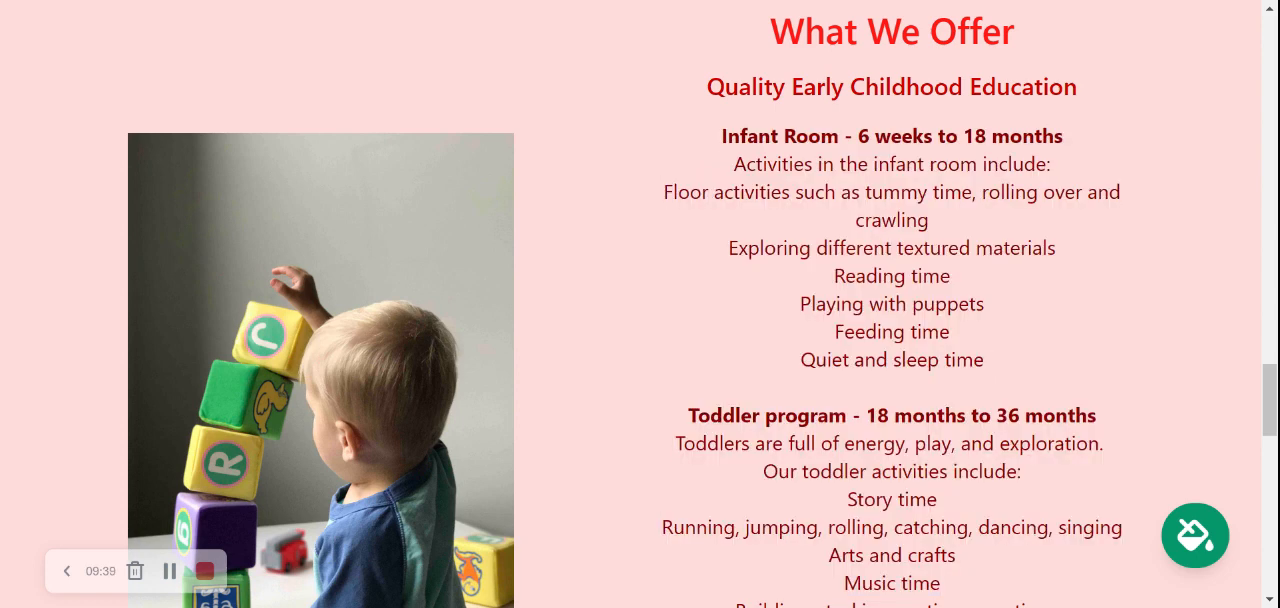
scroll(640, 304, "down", 4)
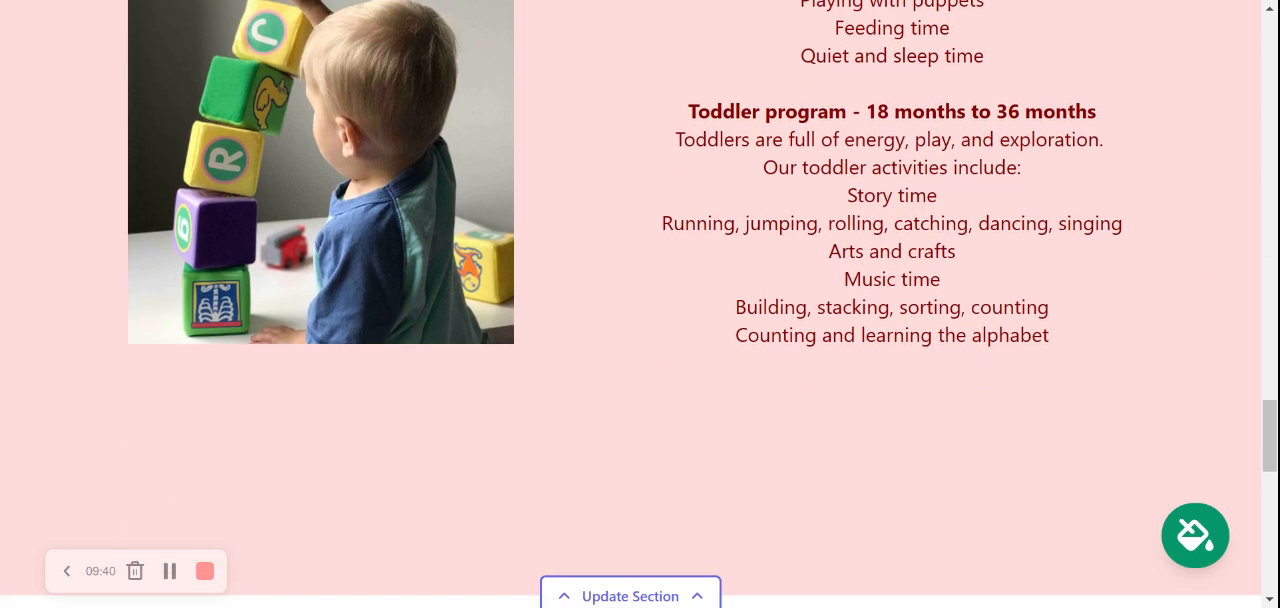
scroll(370, 210, "up", 1)
scroll(521, 292, "up", 4)
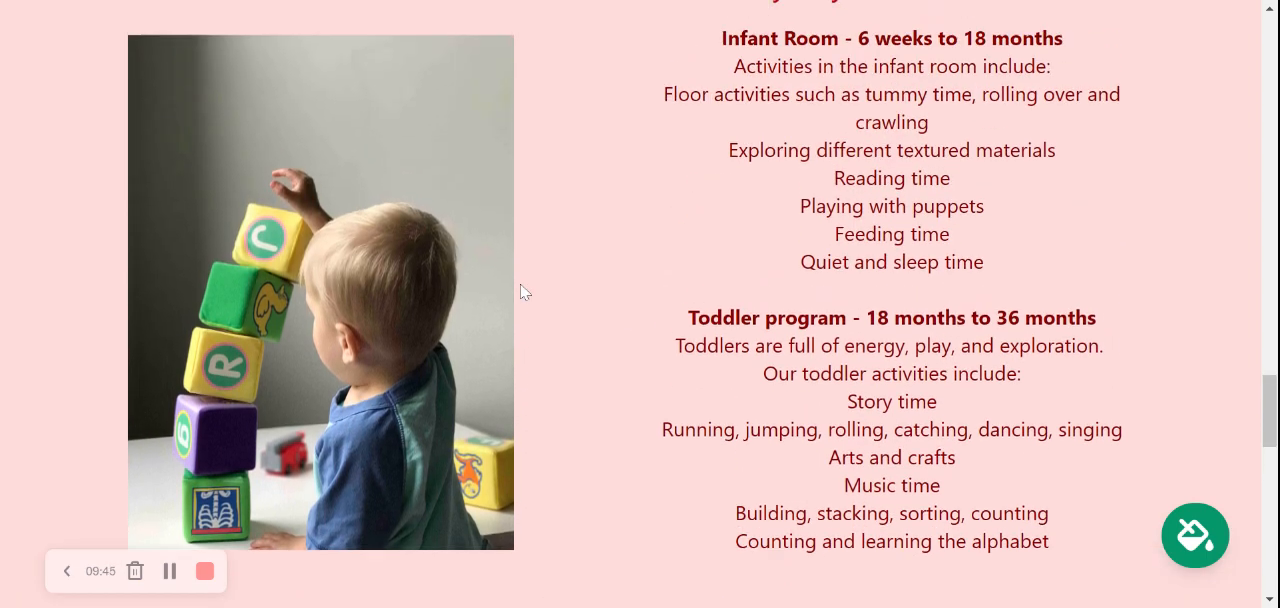
scroll(521, 292, "down", 3)
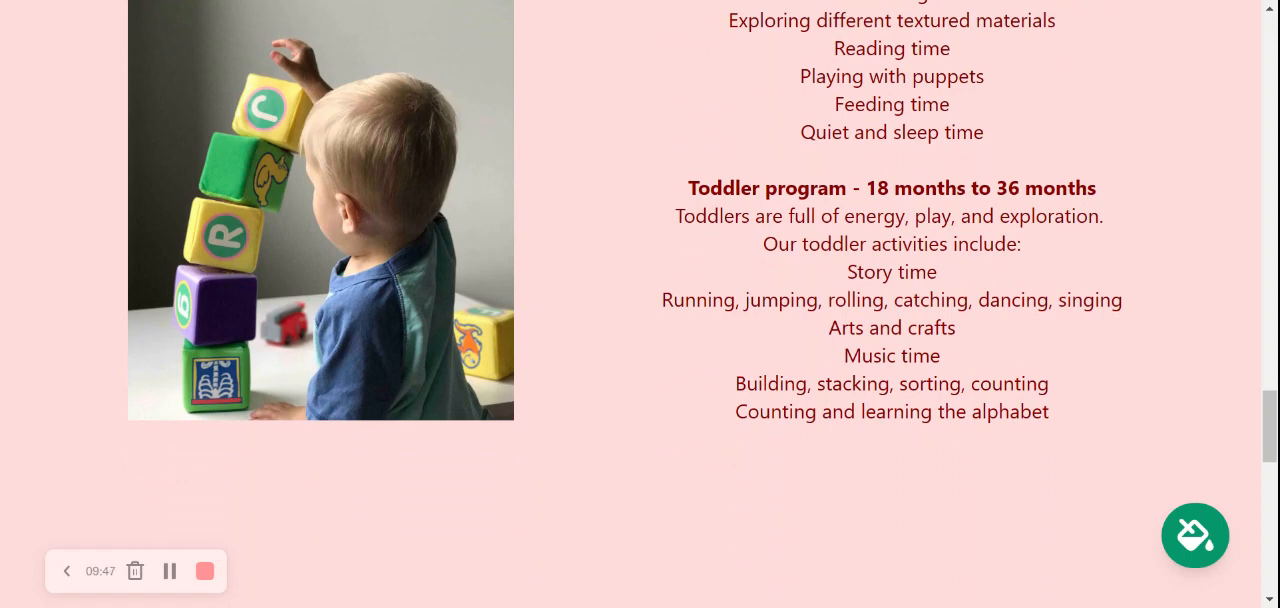
Examine the Get In Touch section's text and contact form fields, and the footer with the business details and social links
scroll(640, 304, "down", 2)
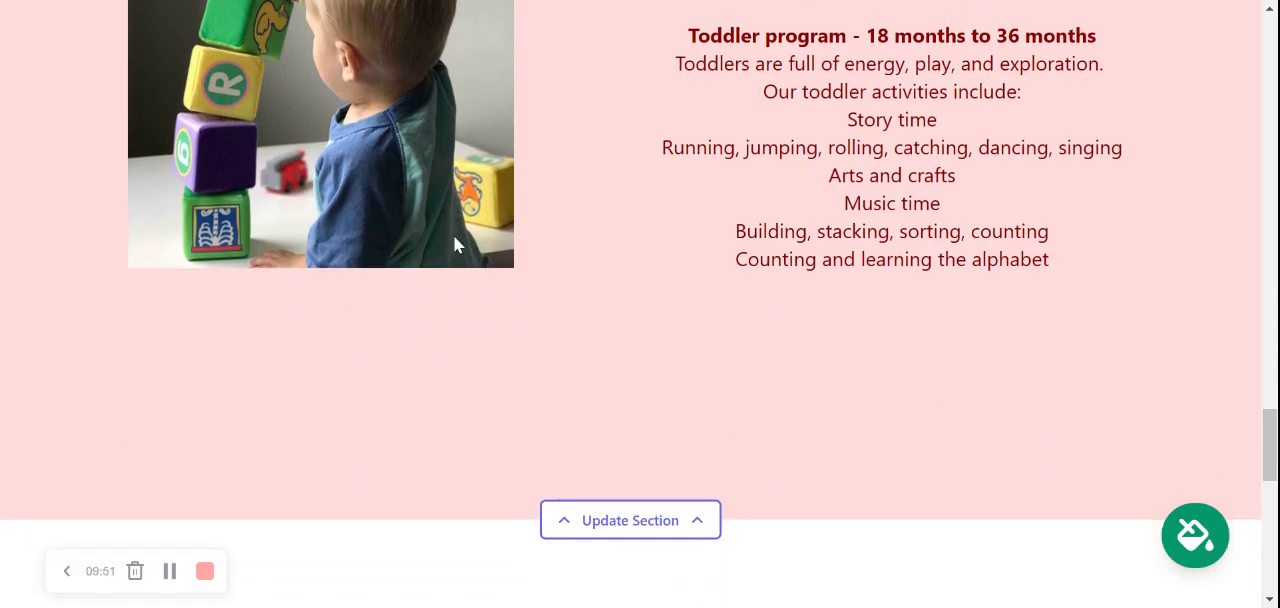
scroll(453, 237, "down", 5)
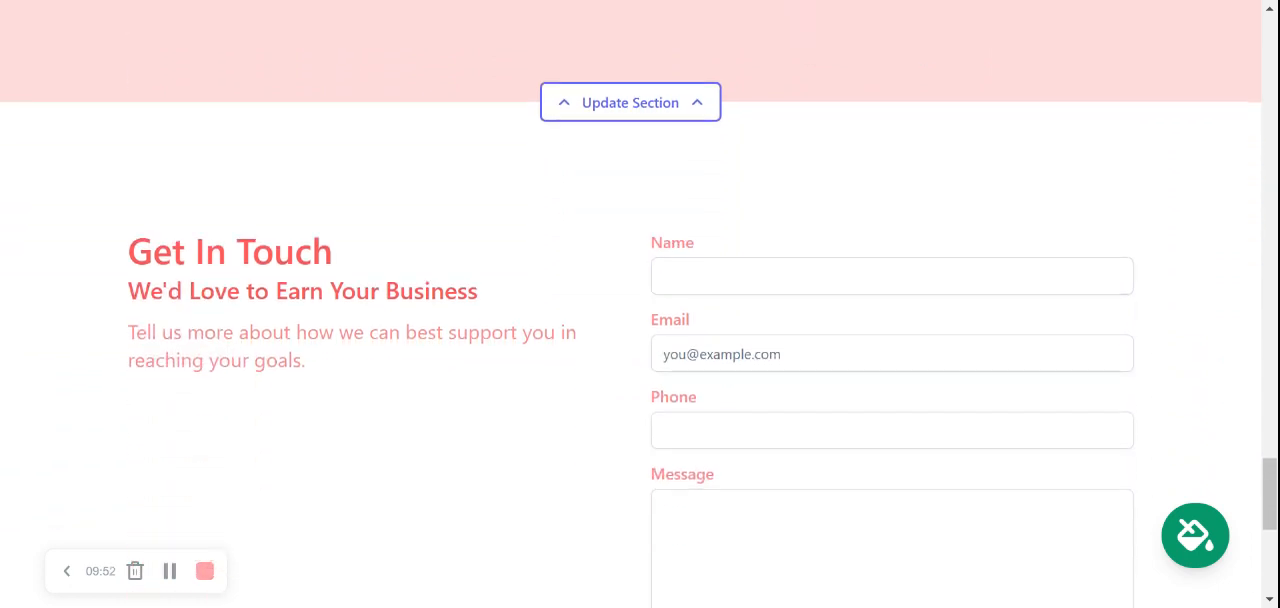
scroll(640, 304, "down", 1)
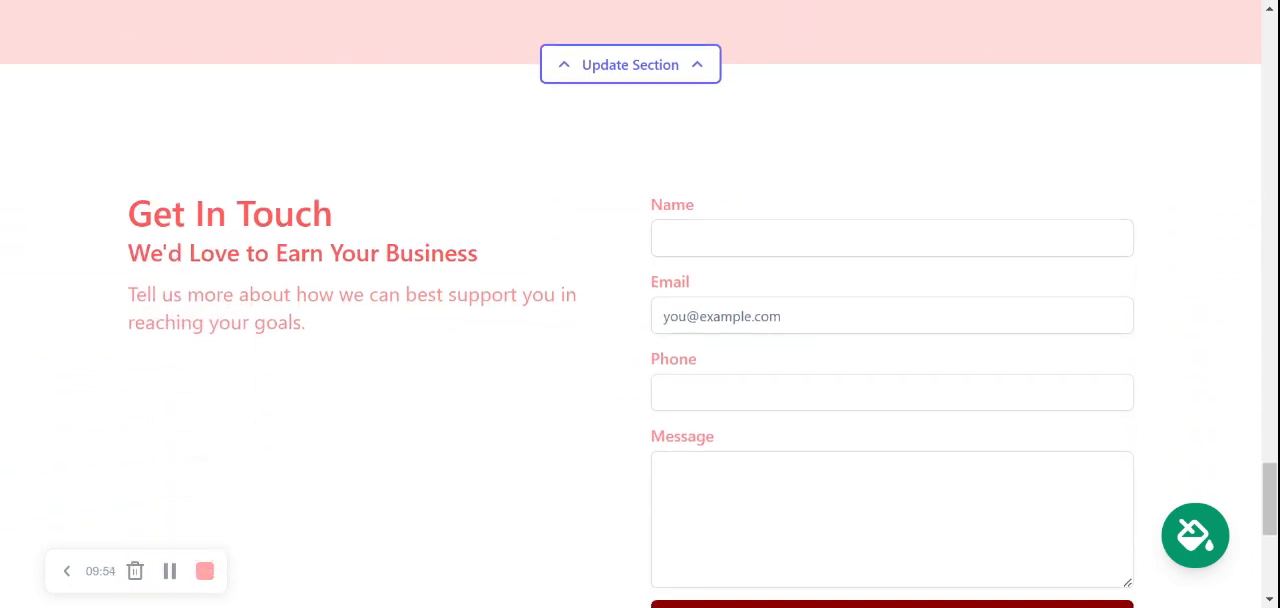
scroll(640, 304, "down", 1)
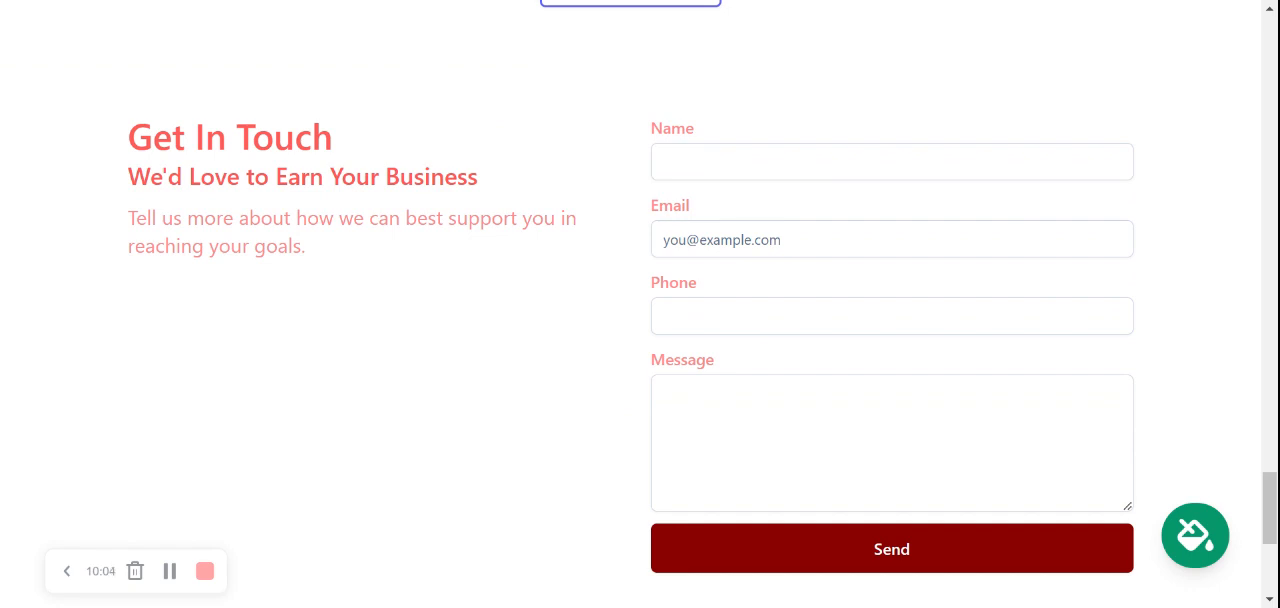
scroll(640, 304, "down", 1)
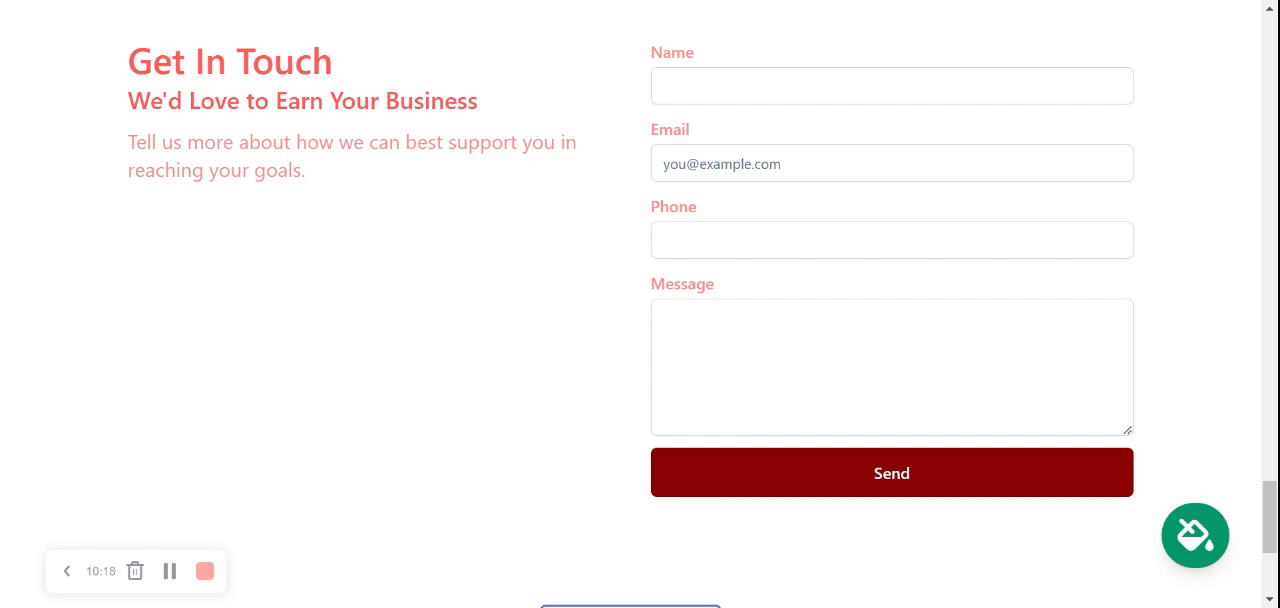
scroll(640, 304, "down", 1)
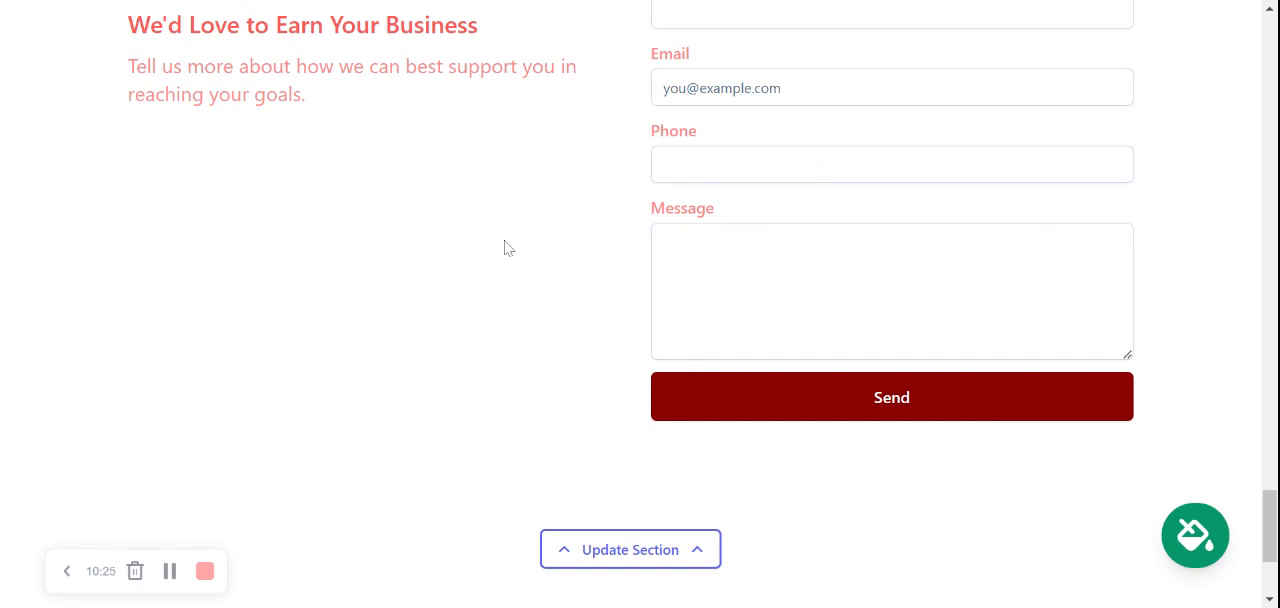
scroll(507, 248, "down", 3)
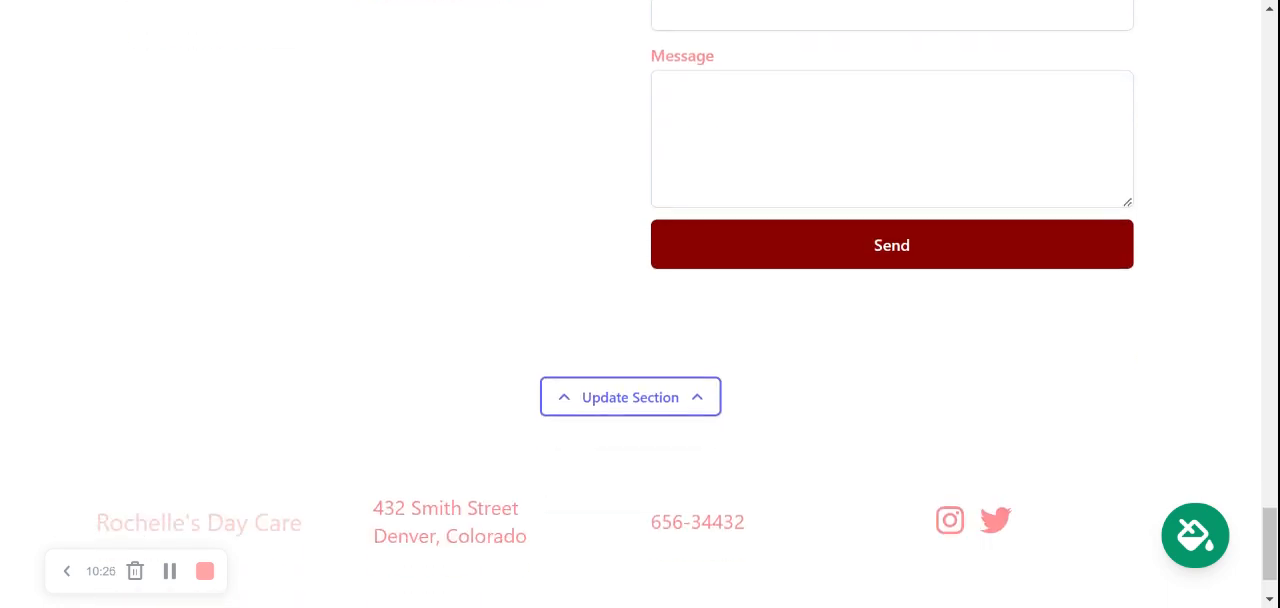
Look back over the page sections up to the header, and turn off editing mode for the site
scroll(640, 300, "up", 10)
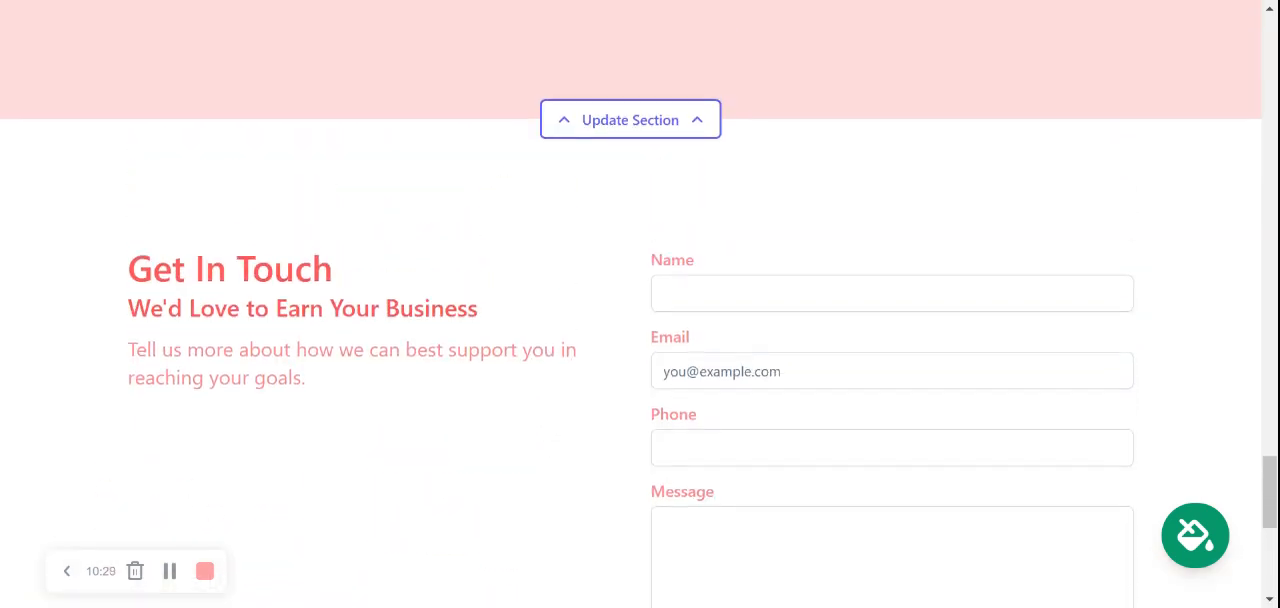
scroll(640, 300, "up", 8)
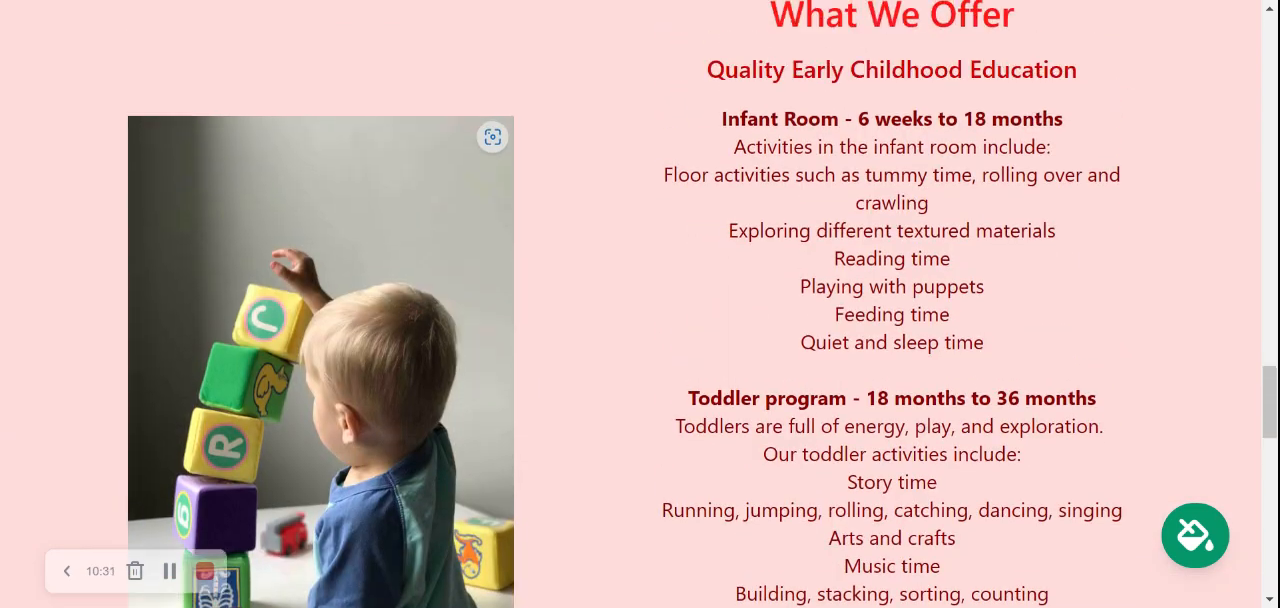
scroll(640, 300, "up", 8)
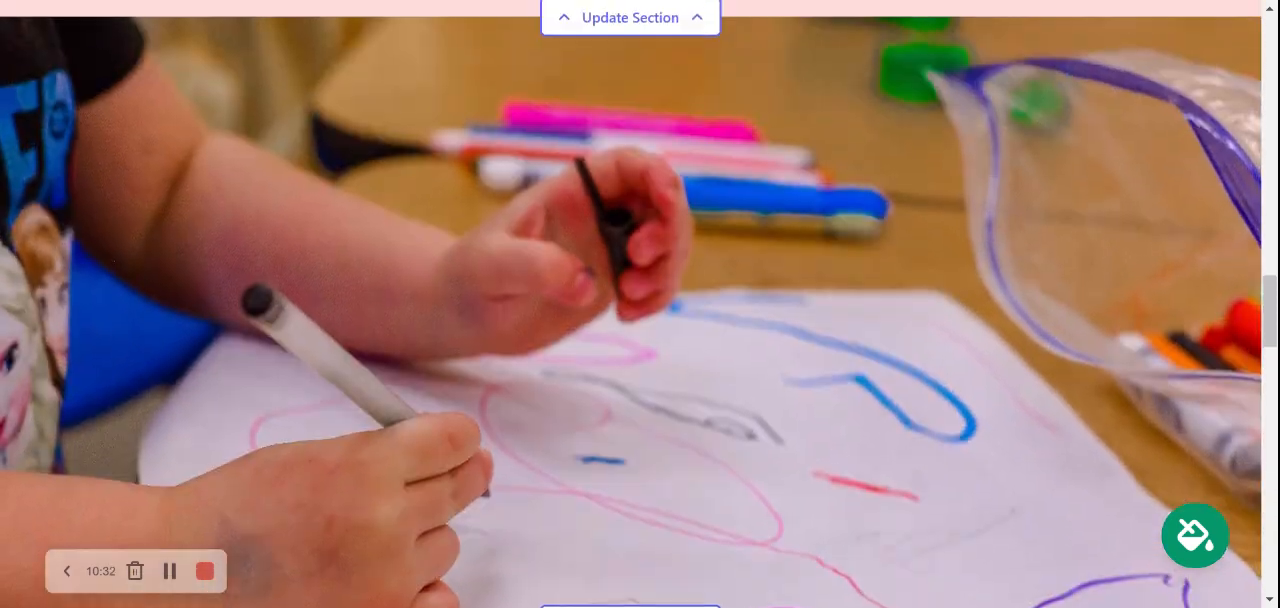
scroll(640, 300, "up", 8)
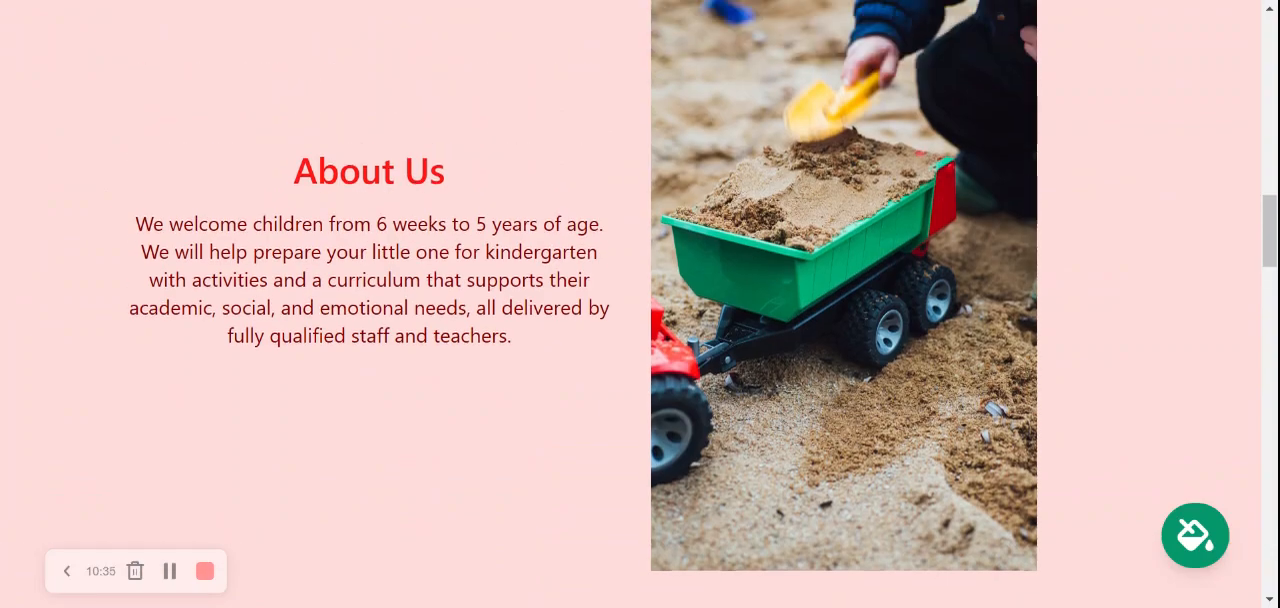
scroll(640, 300, "up", 8)
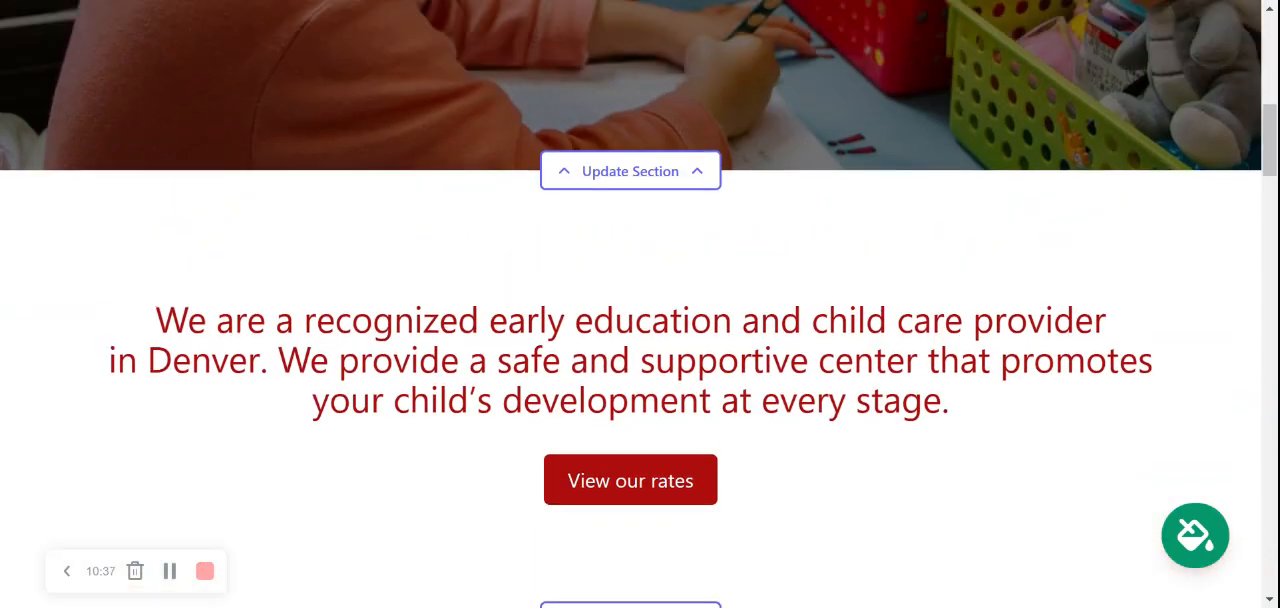
scroll(640, 300, "up", 8)
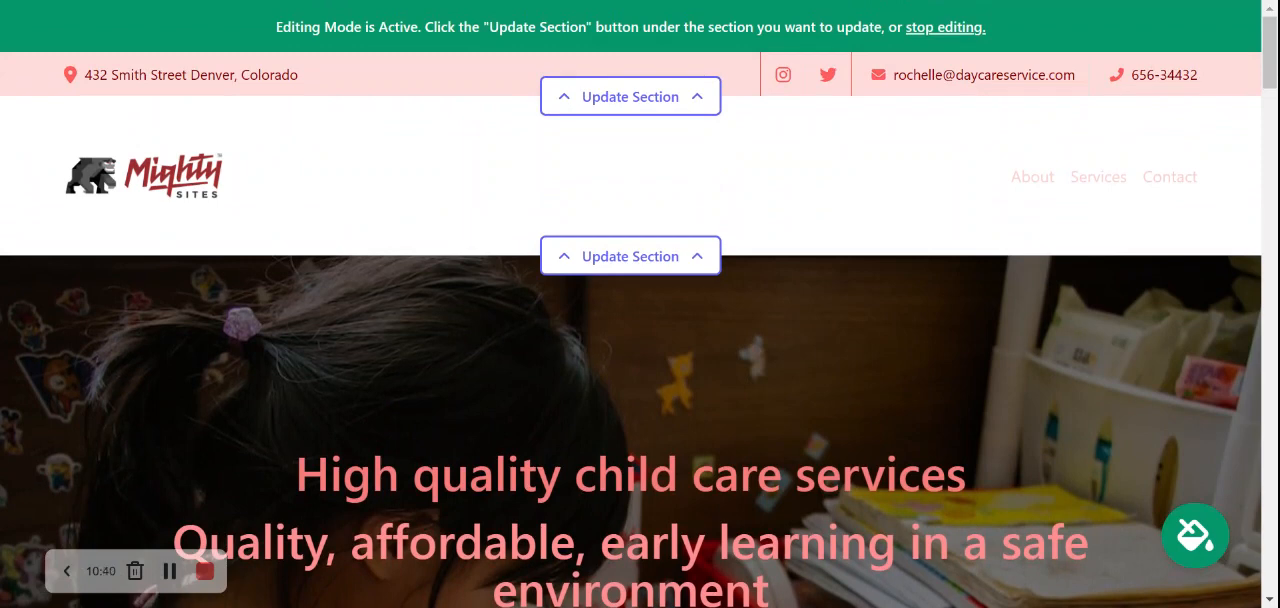
left_click(957, 31)
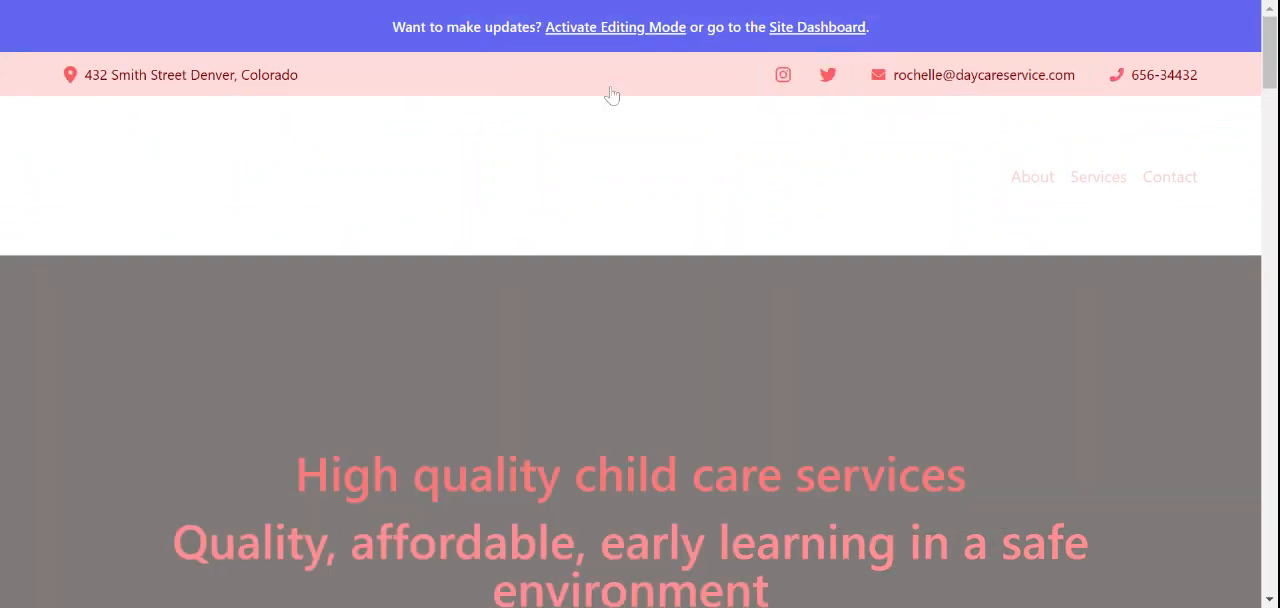
Open the site dashboard and review its website, custom domain, leads, location, hours and social links cards
left_click(794, 37)
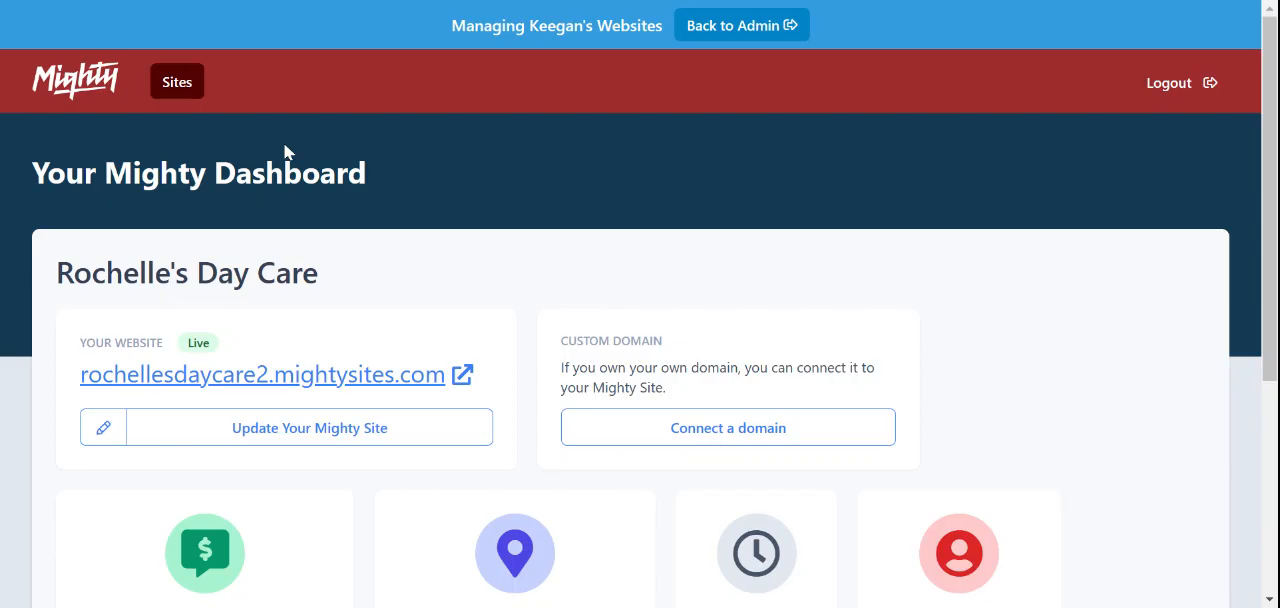
scroll(288, 152, "down", 3)
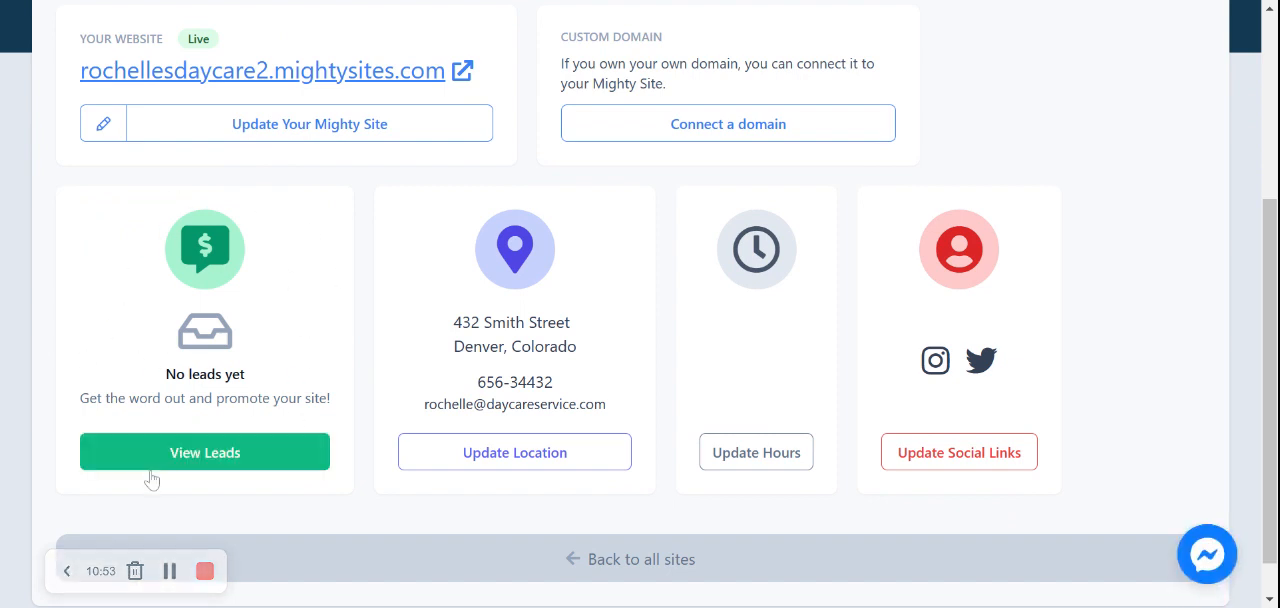
scroll(260, 378, "up", 3)
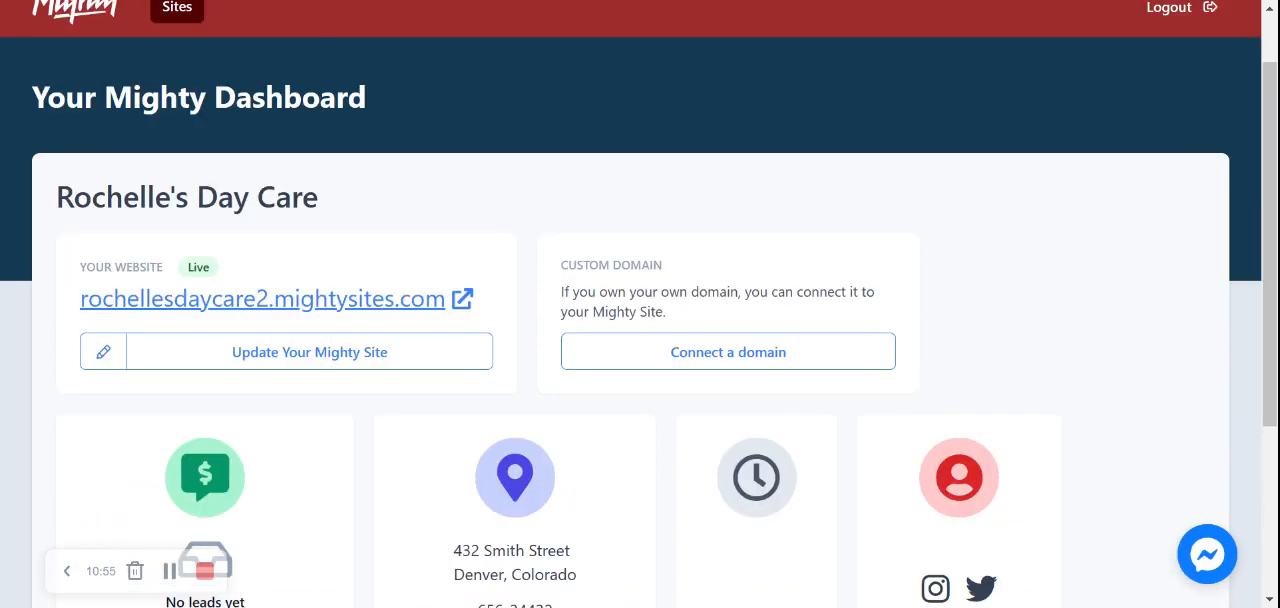